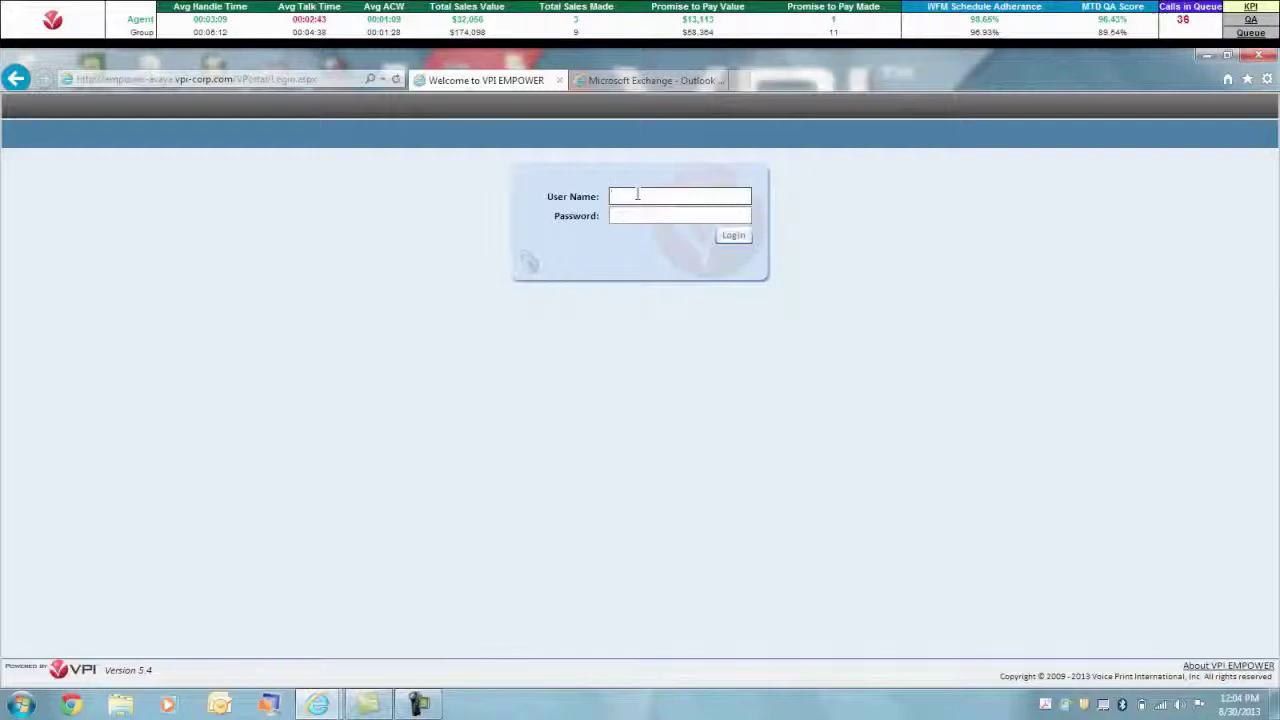
Sign in to VPI EMPOWER with the user name and account password
key("Tab")
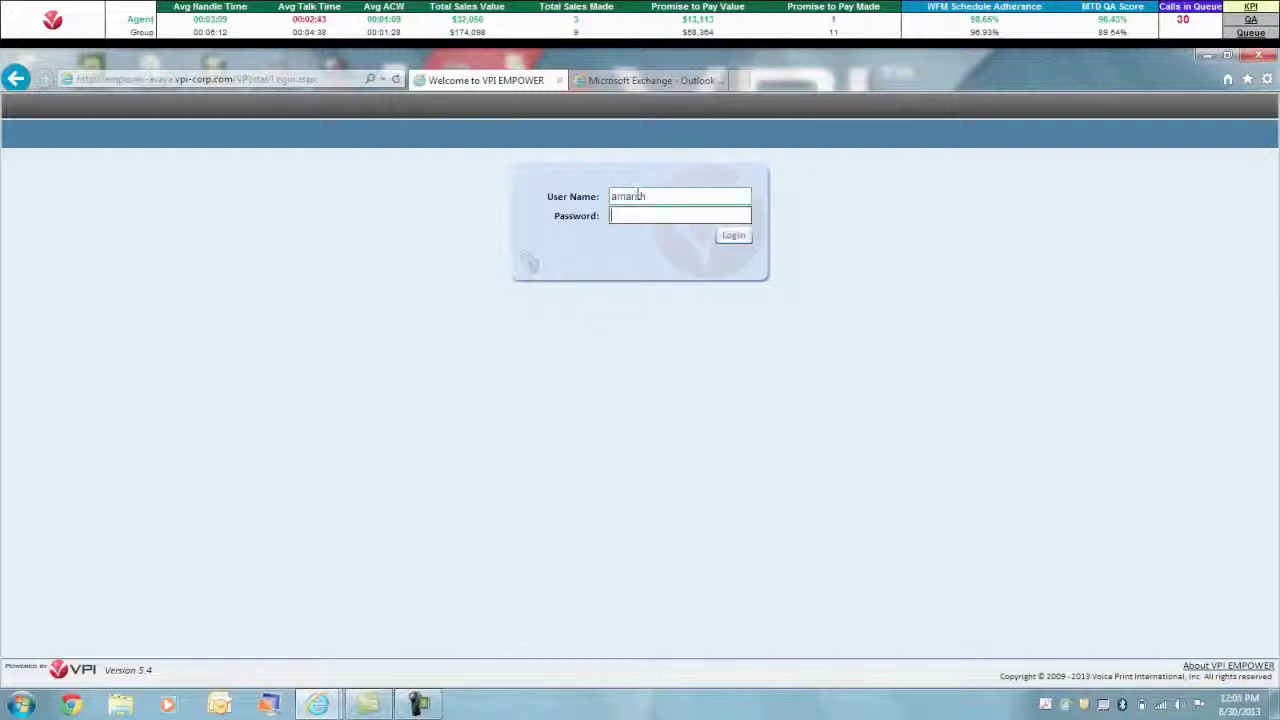
type("*********")
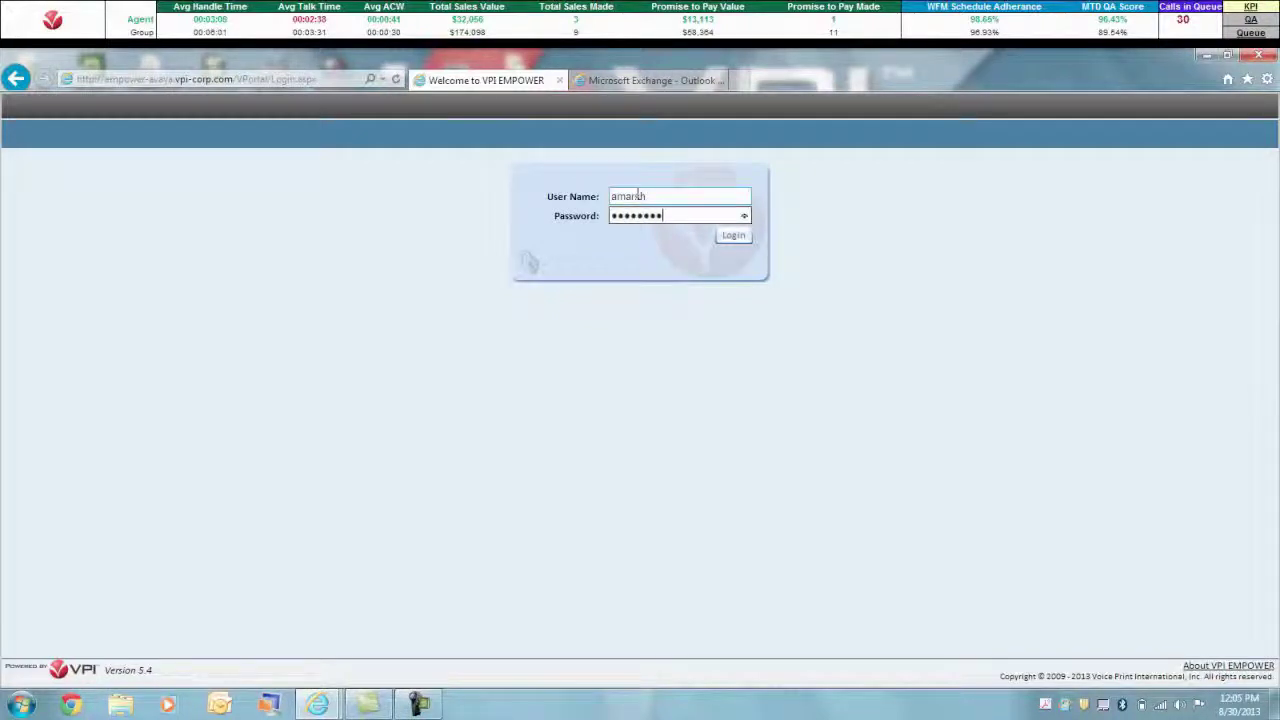
key("Return")
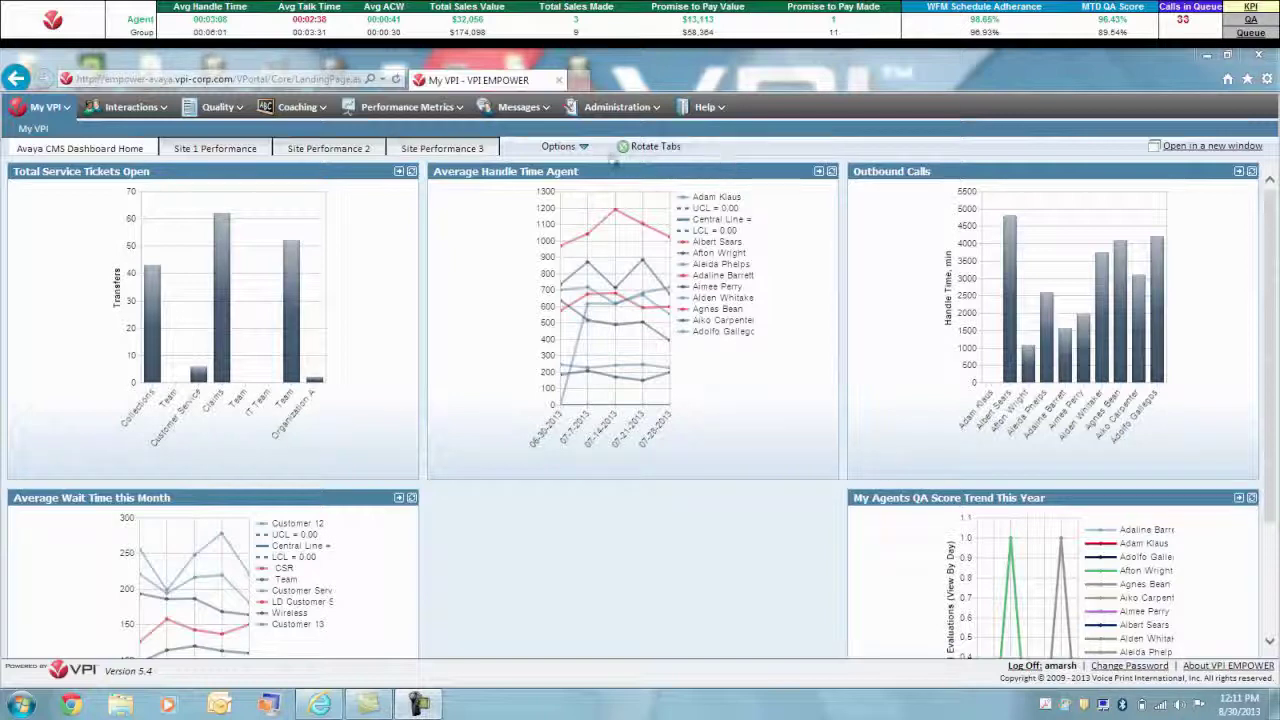
Edit the My VPI dashboard, browse the widgets available to add, then open Performance Metrics
left_click(580, 147)
left_click(592, 167)
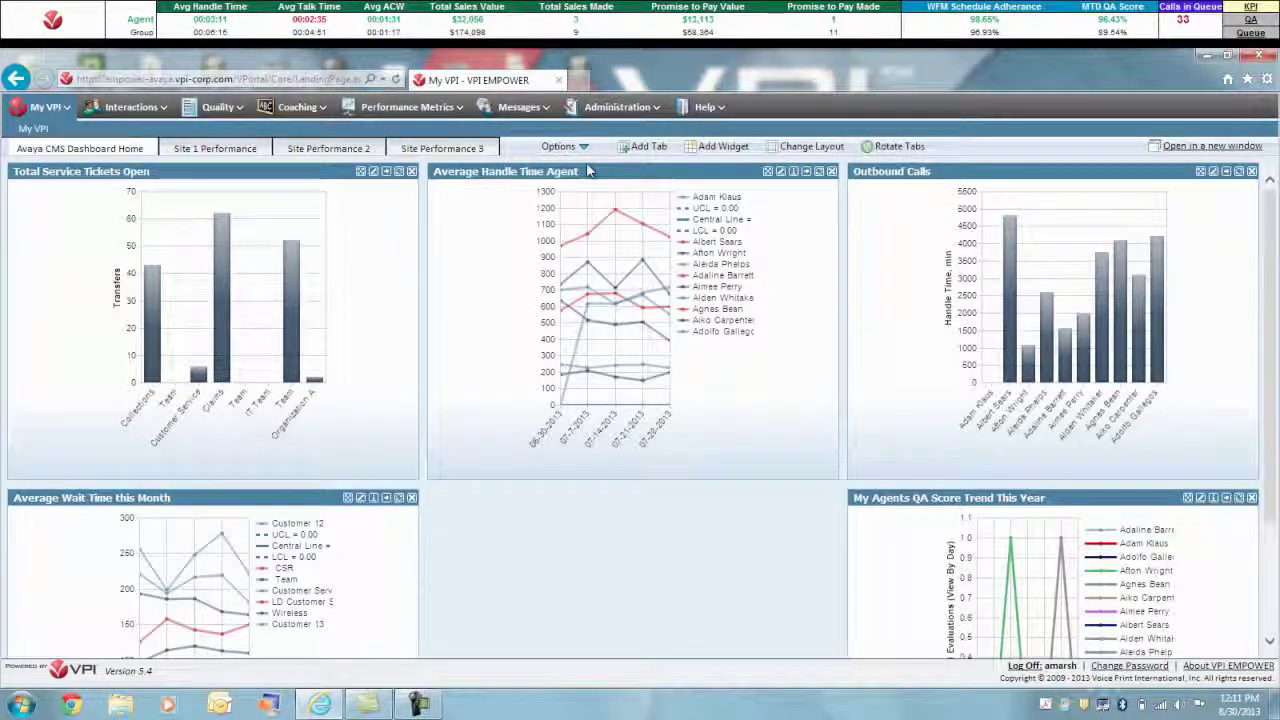
left_click(697, 148)
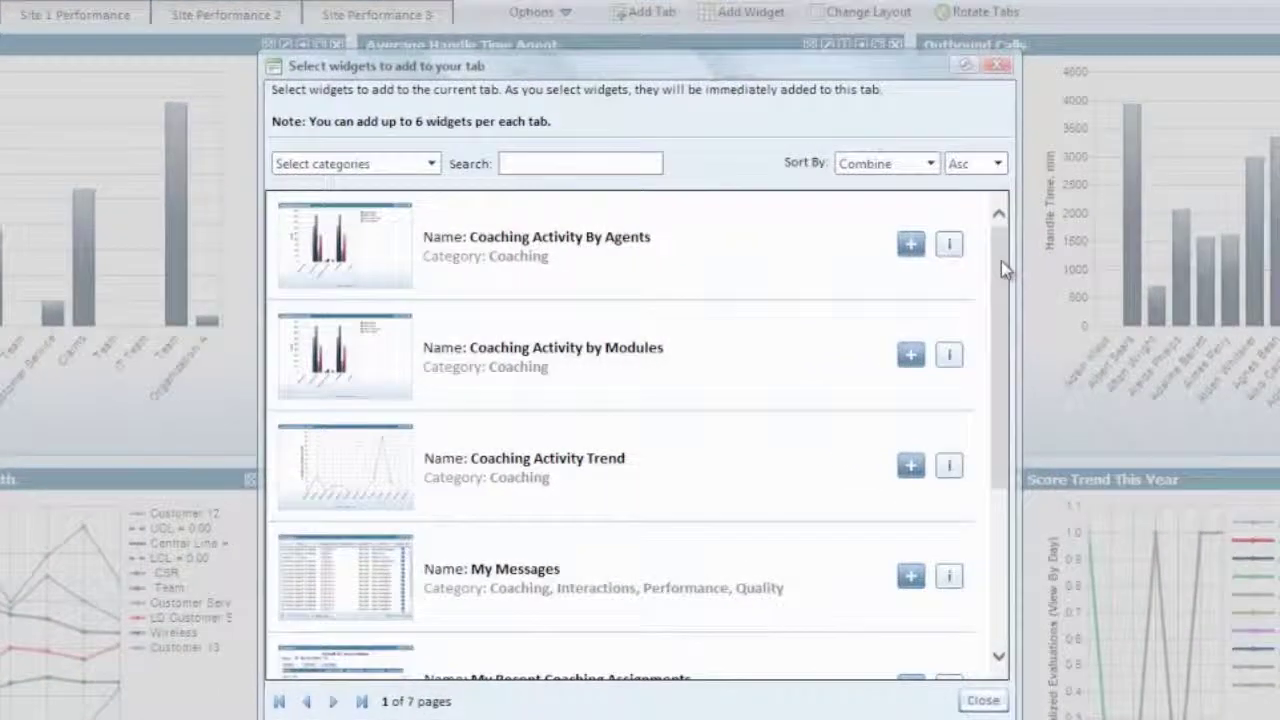
mouse_move(1001, 261)
left_mouse_down()
mouse_move(999, 488)
mouse_move(978, 264)
left_mouse_up()
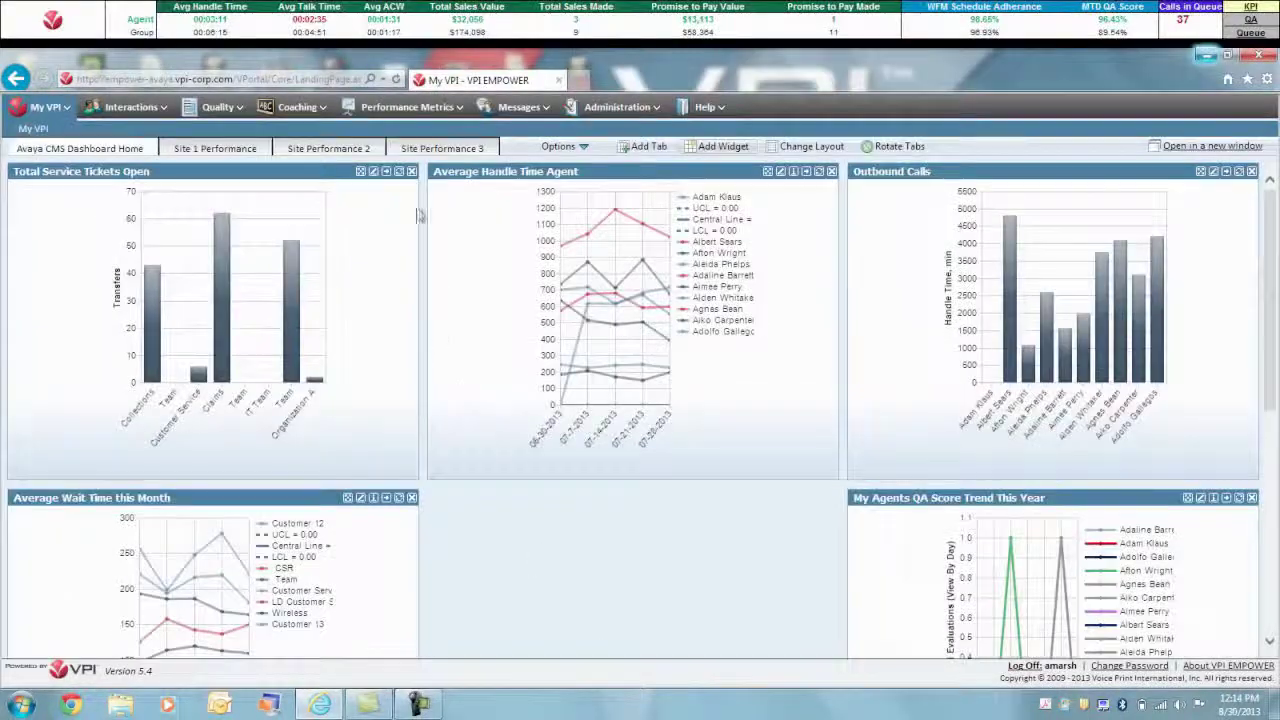
left_click(424, 110)
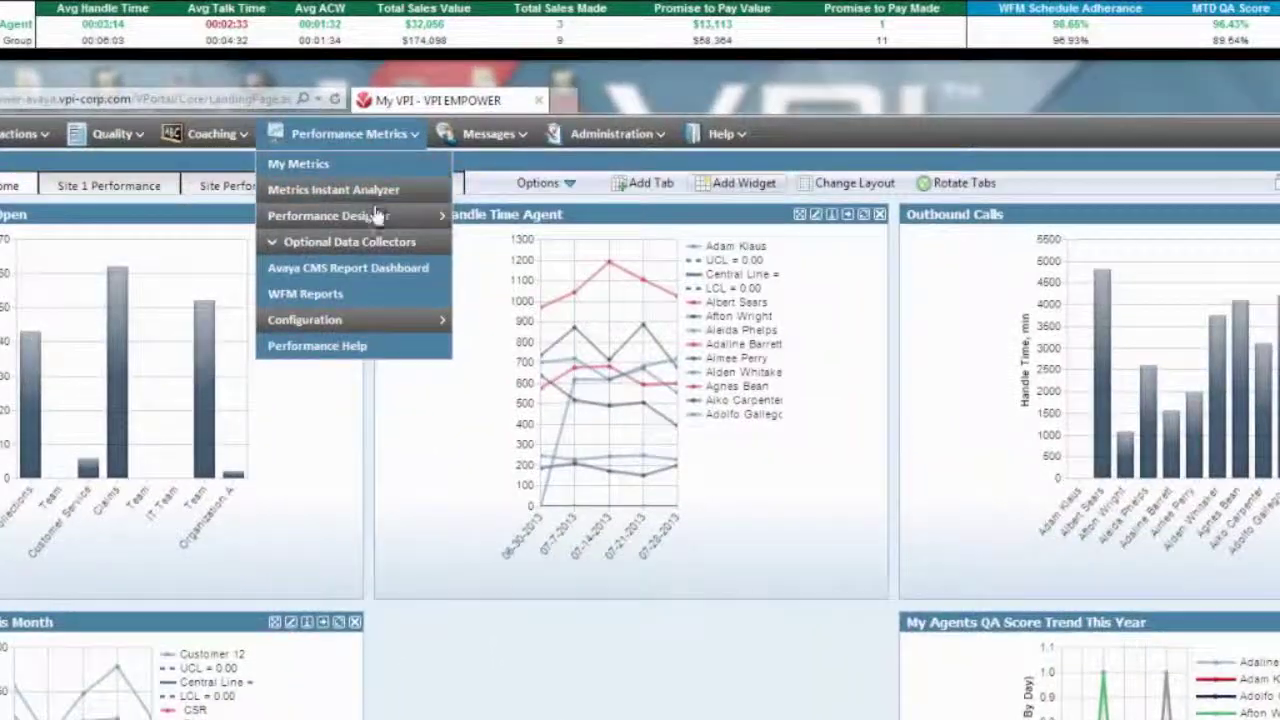
mouse_move(429, 172)
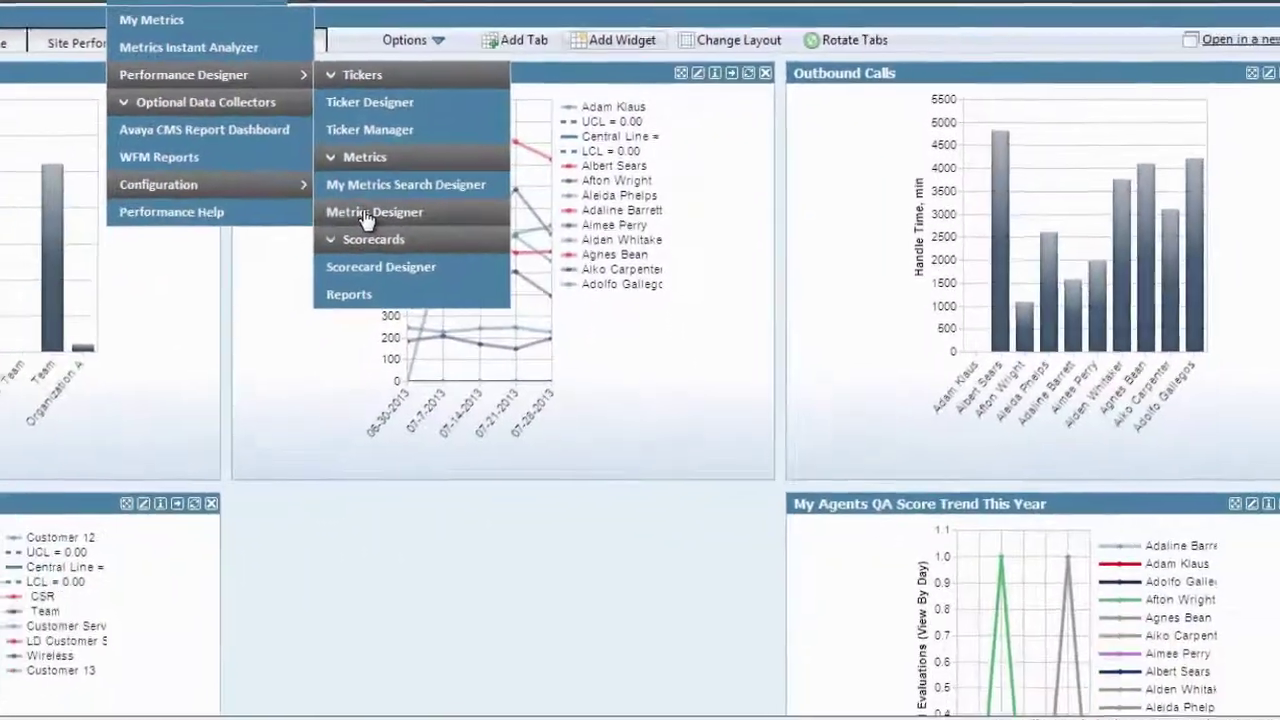
In Metrics Designer, save Agent Interactions Outbound with target 0 and an absolute tolerance
left_click(367, 213)
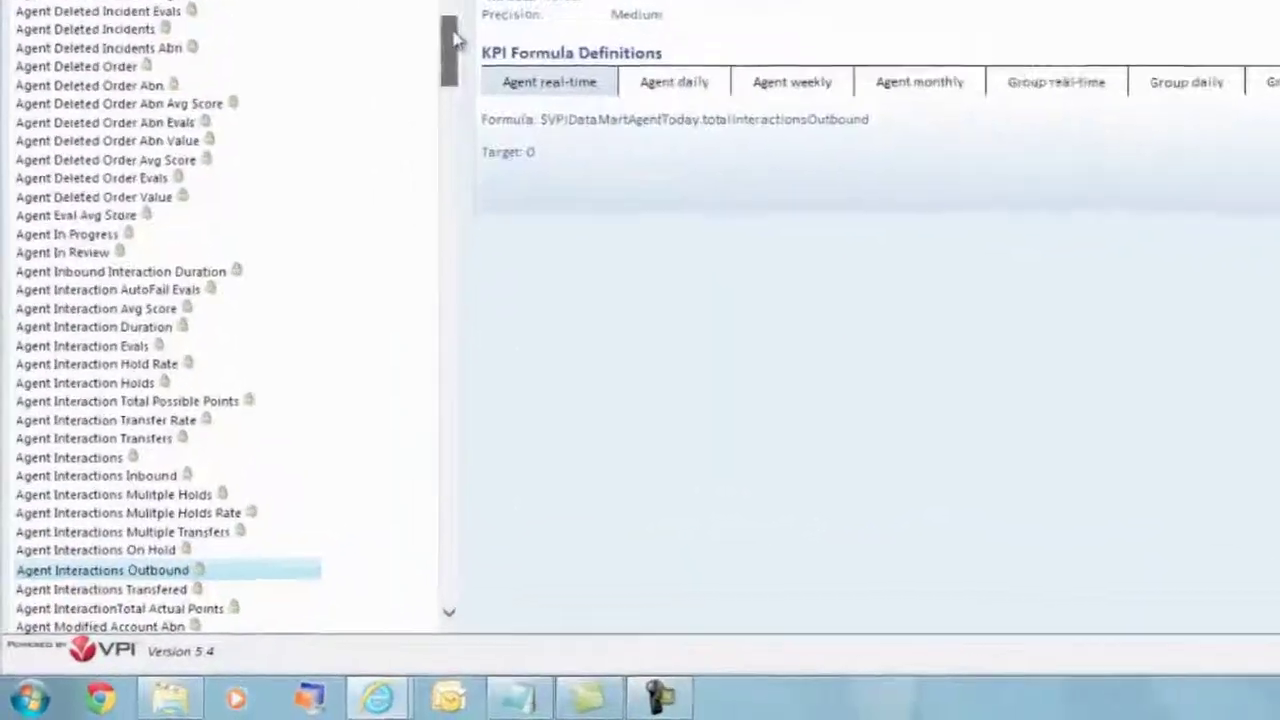
left_click_drag(455, 38, 420, 359)
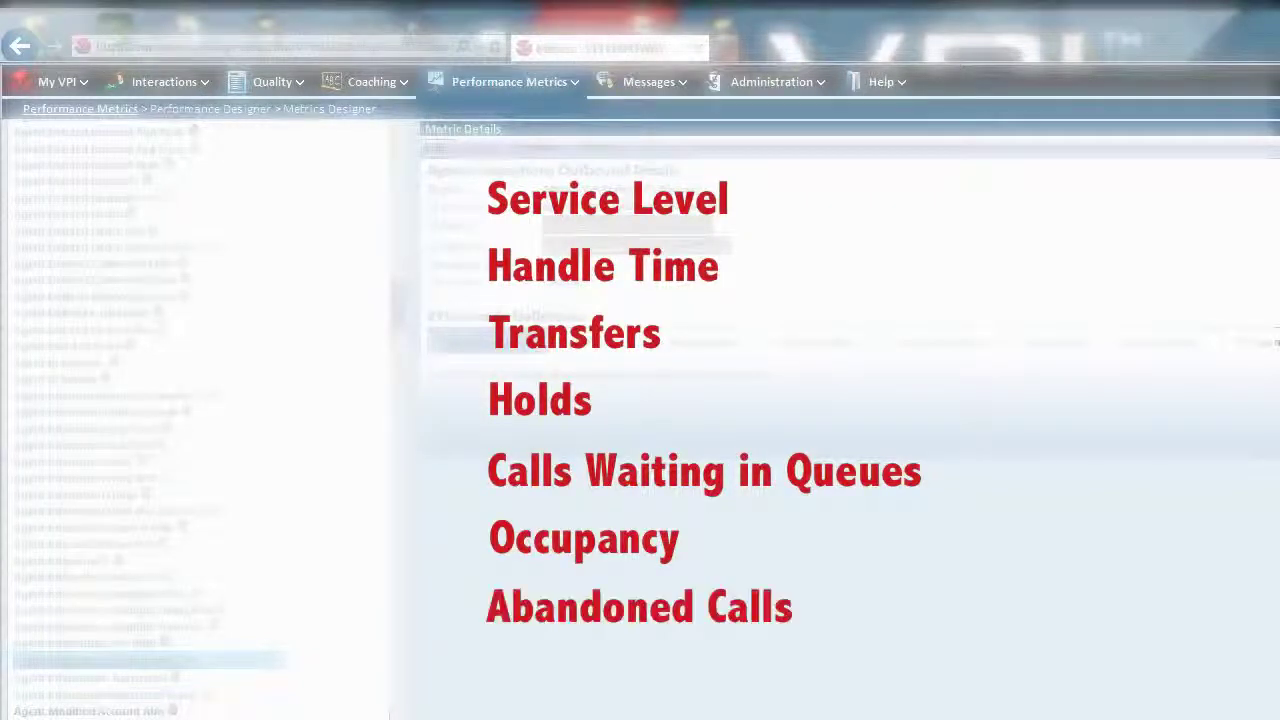
left_click(435, 148)
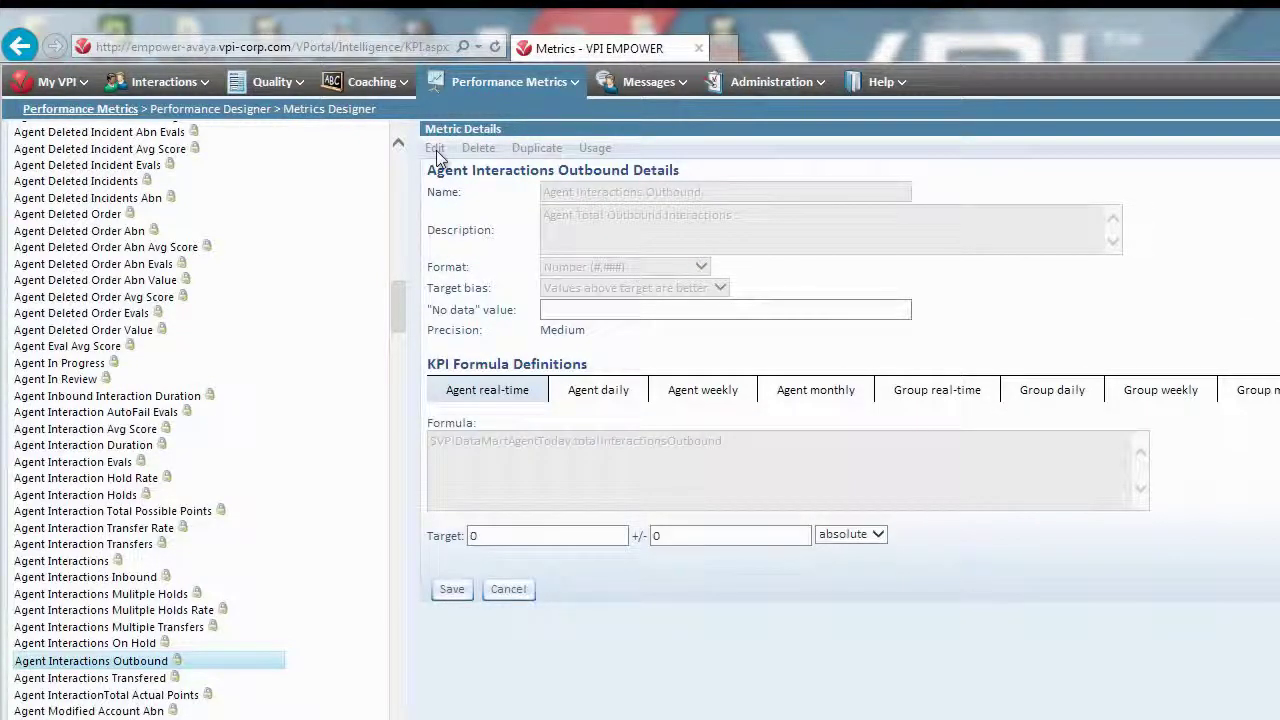
left_click(705, 535)
left_click(873, 536)
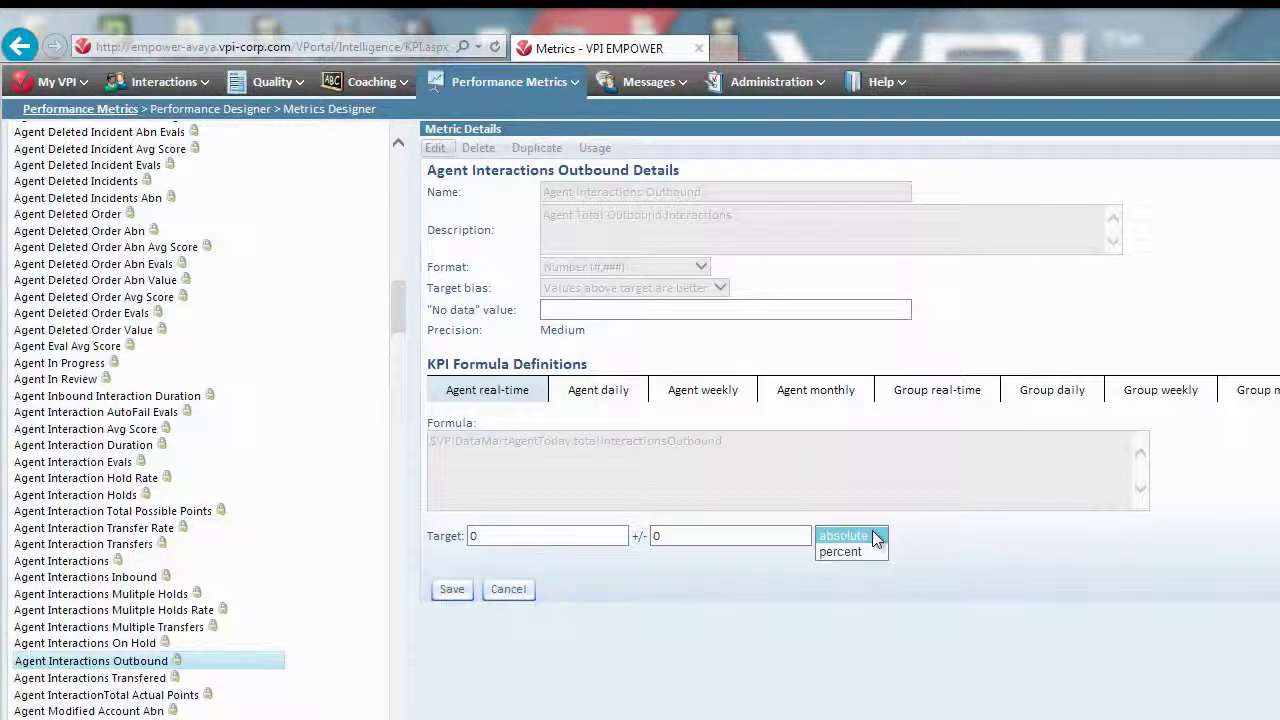
left_click(873, 536)
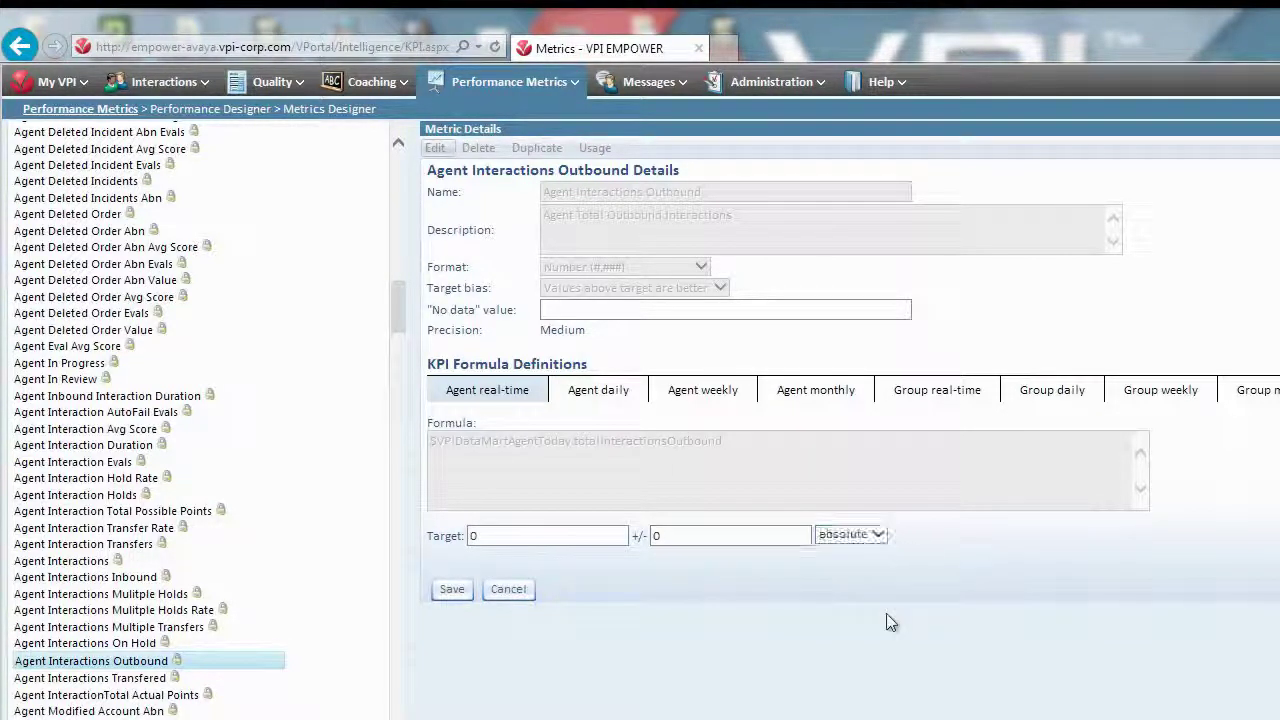
left_click(451, 590)
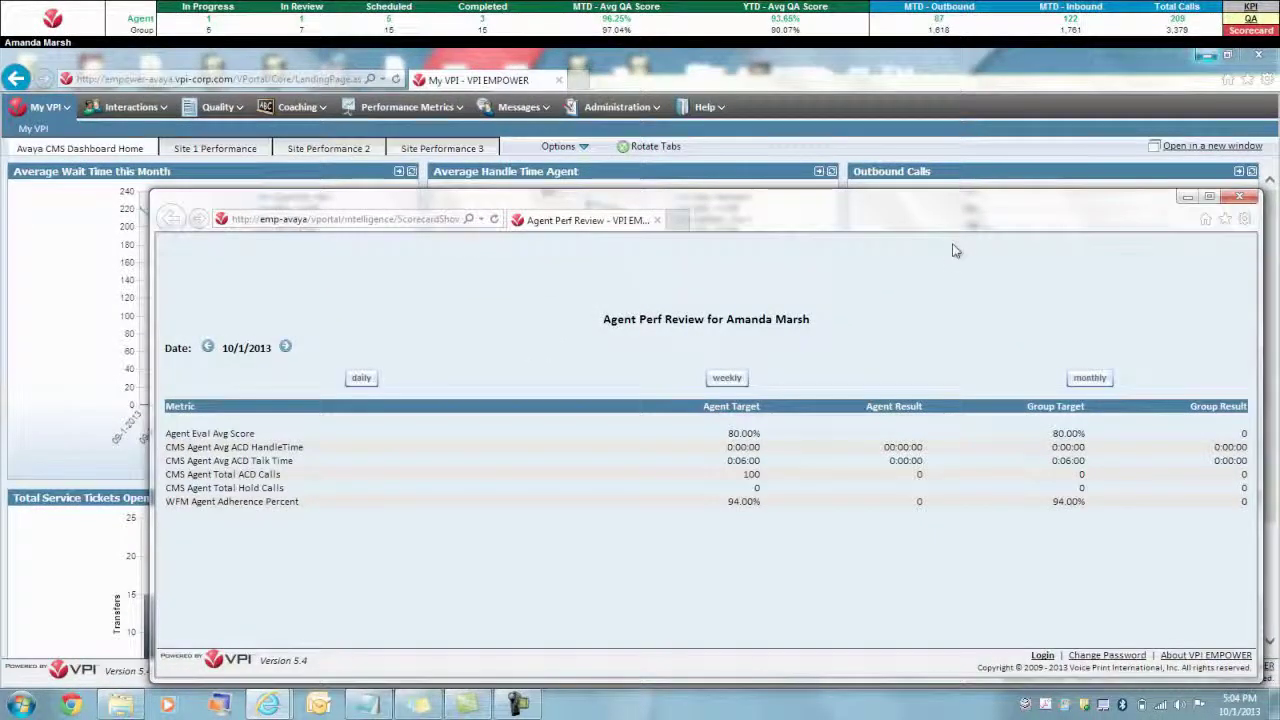
View the agent review by week, then by month, and step back one month
left_click(733, 383)
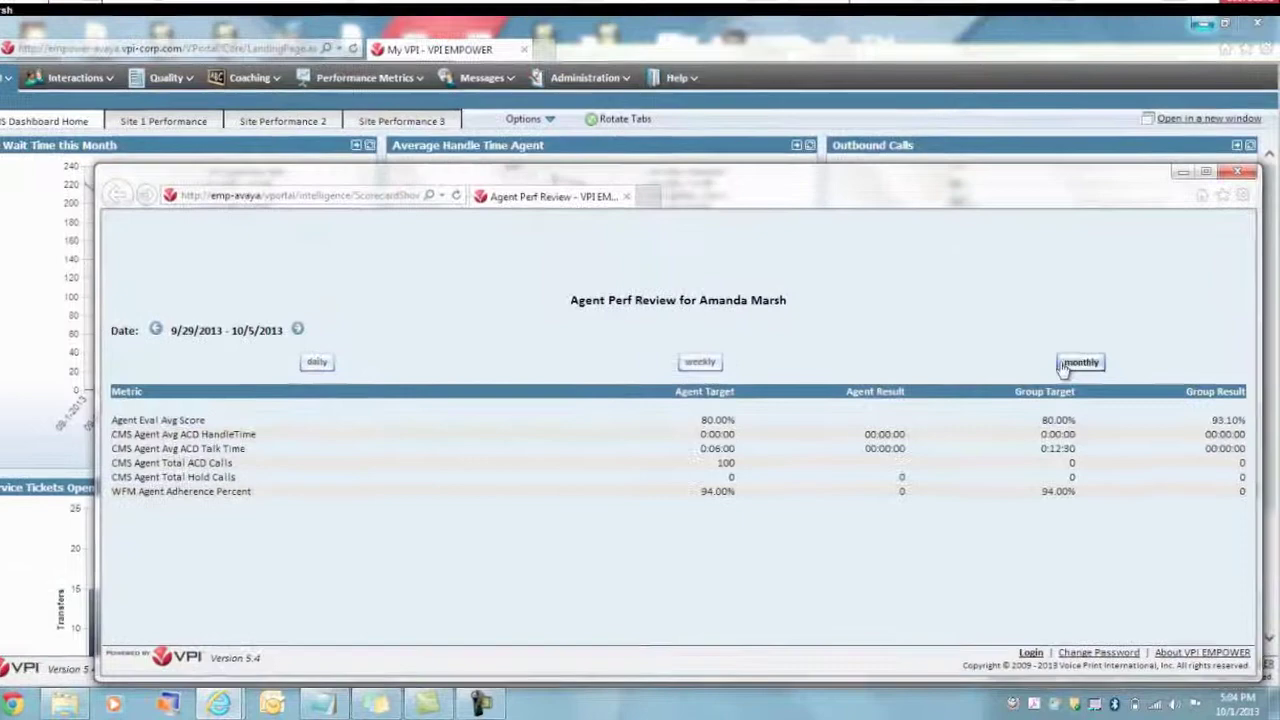
left_click(1076, 381)
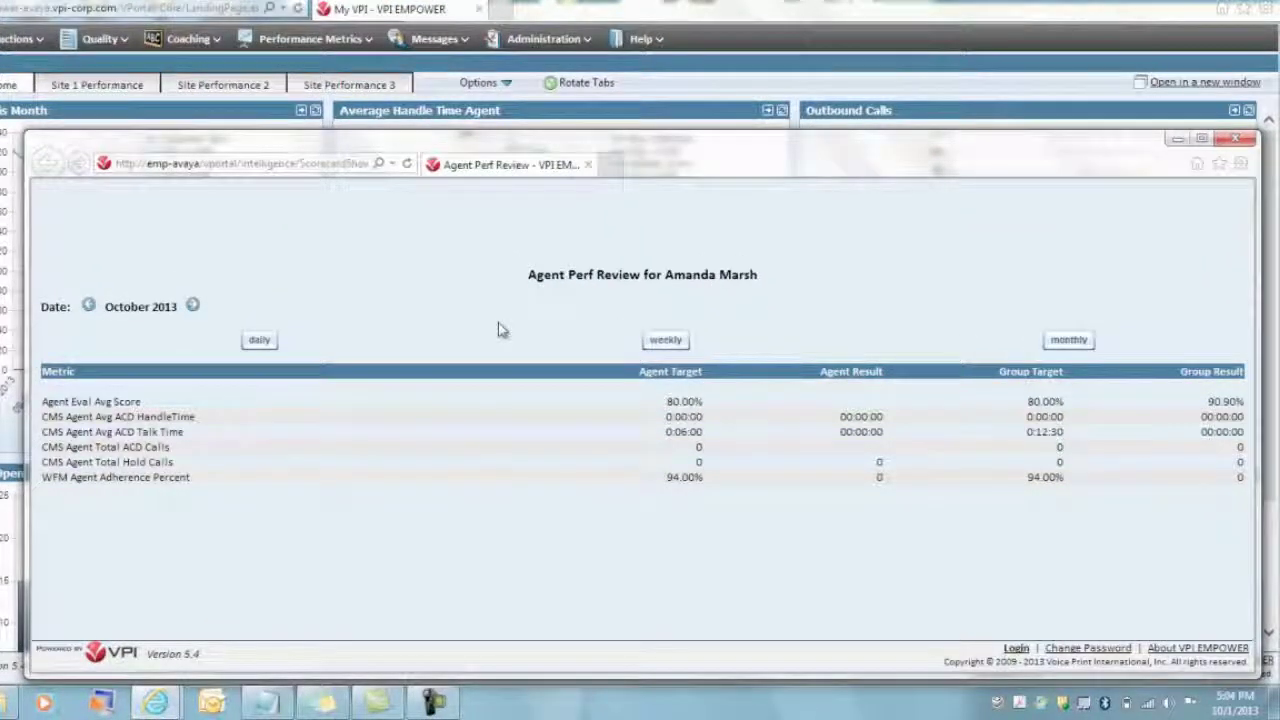
left_click(88, 306)
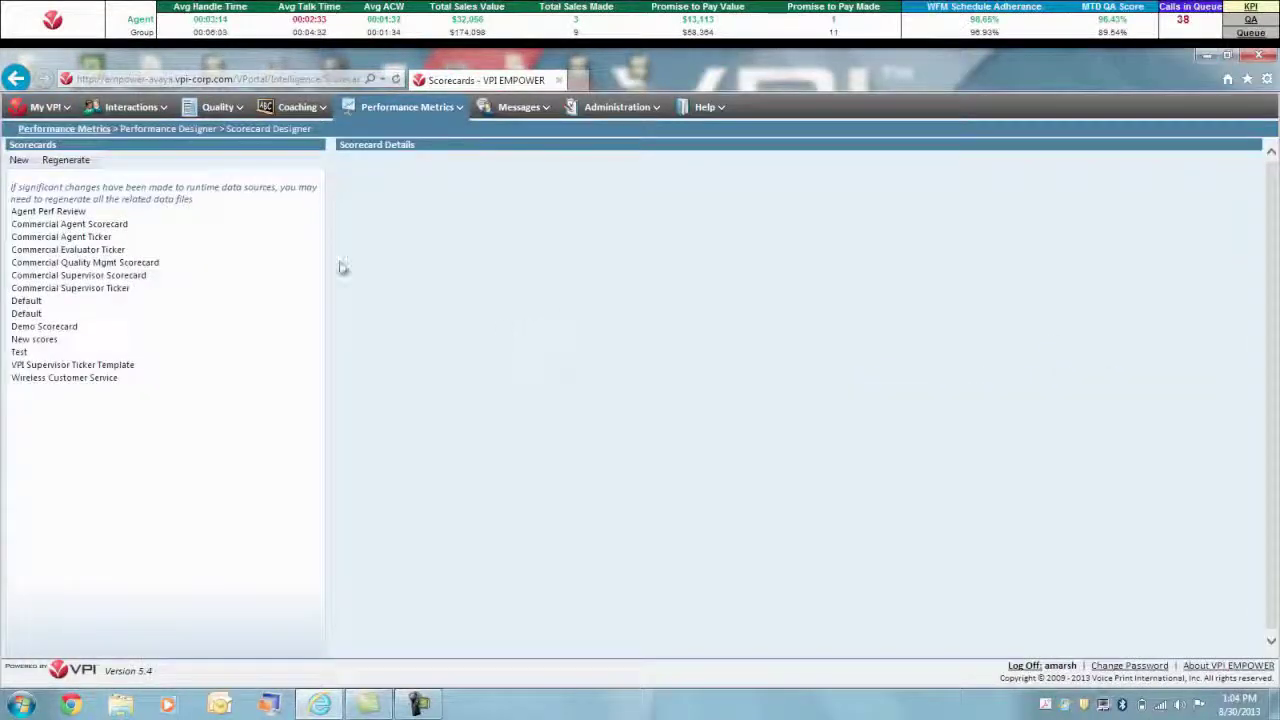
Start a new scorecard with Abandon Rate Percentage and aCMS Agent Total ACD Calls Credo Sales metrics
left_click(18, 163)
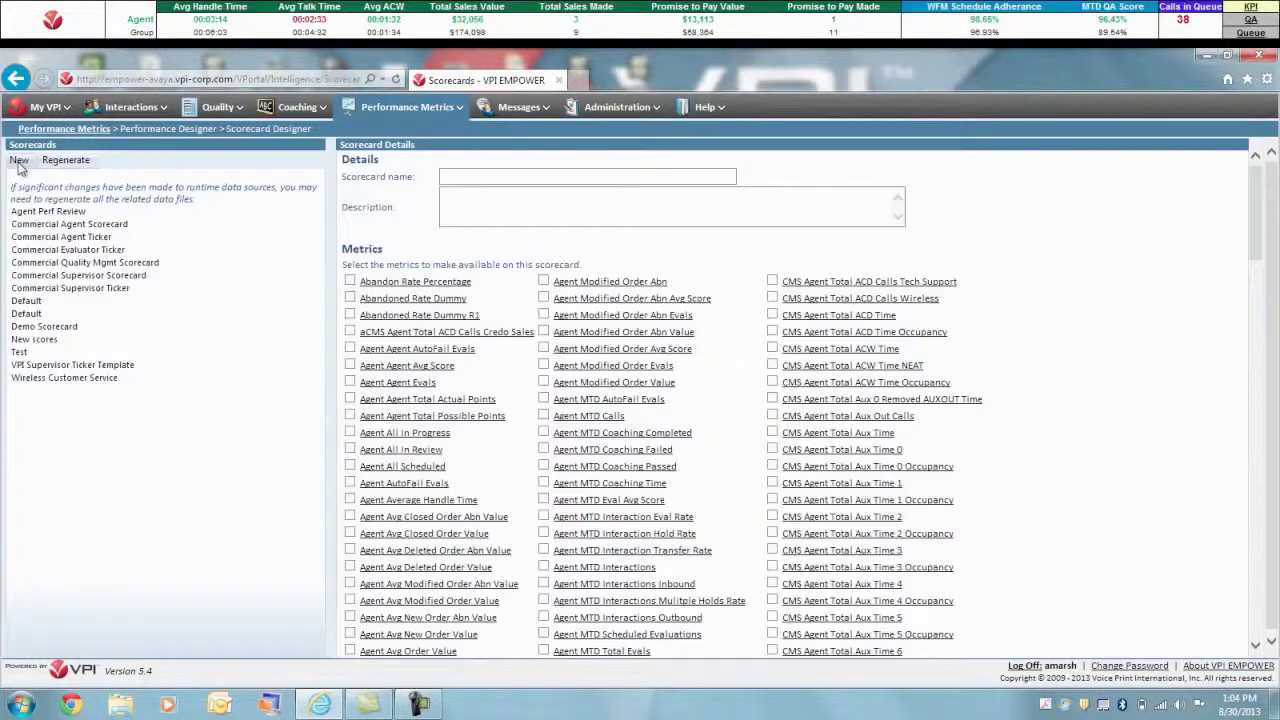
left_click(350, 332)
left_click(350, 282)
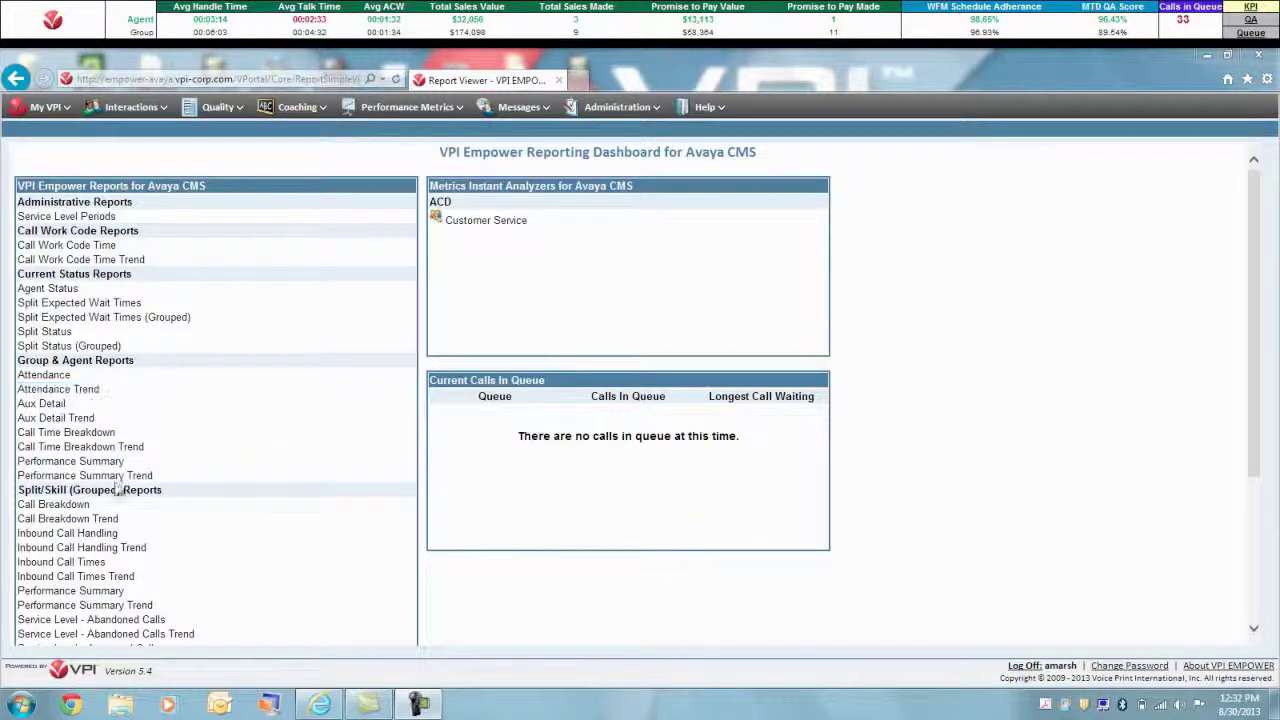
Open the Sales Split Inbound Call Handling Trend report and rerun it after changing the From-date year
left_click(104, 533)
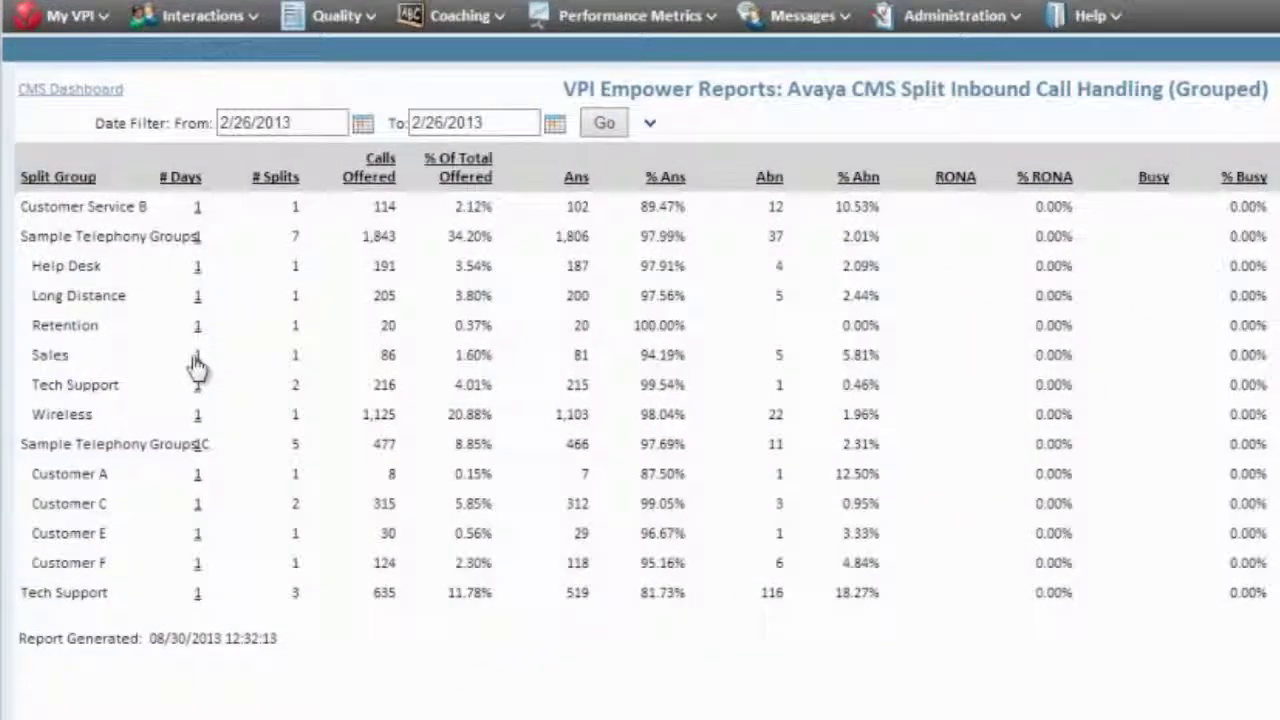
left_click(197, 358)
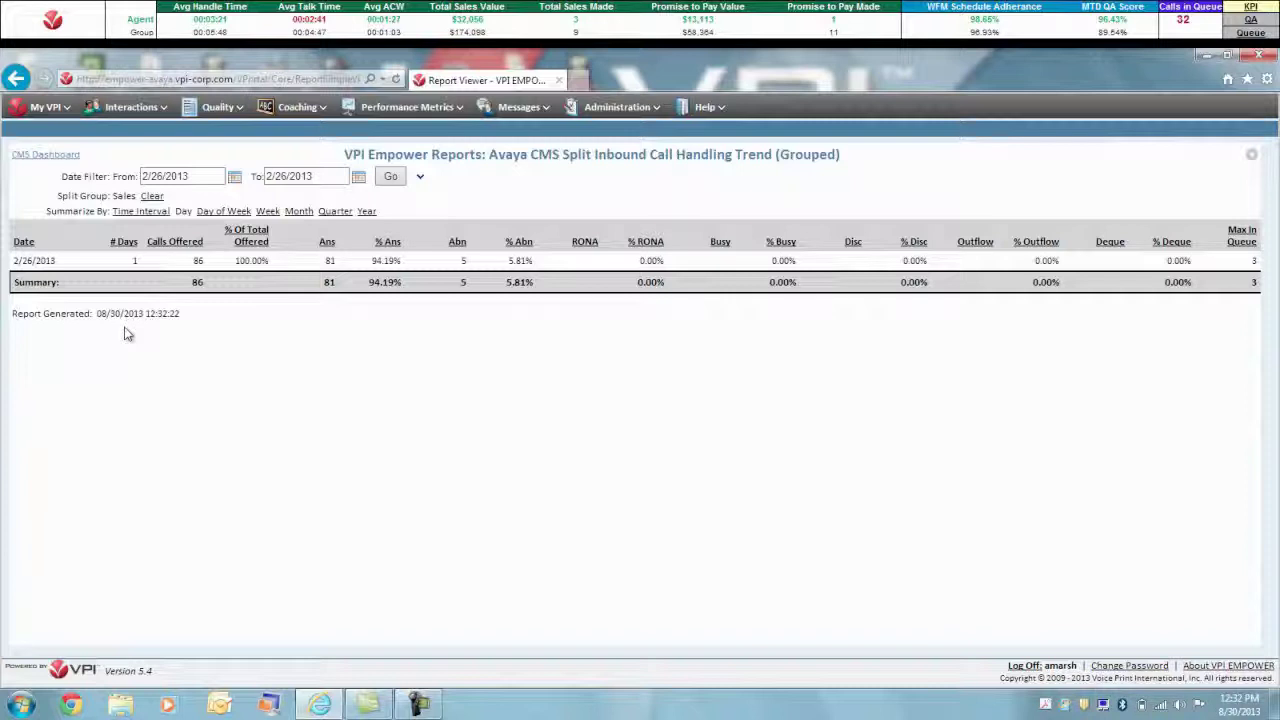
left_click(234, 180)
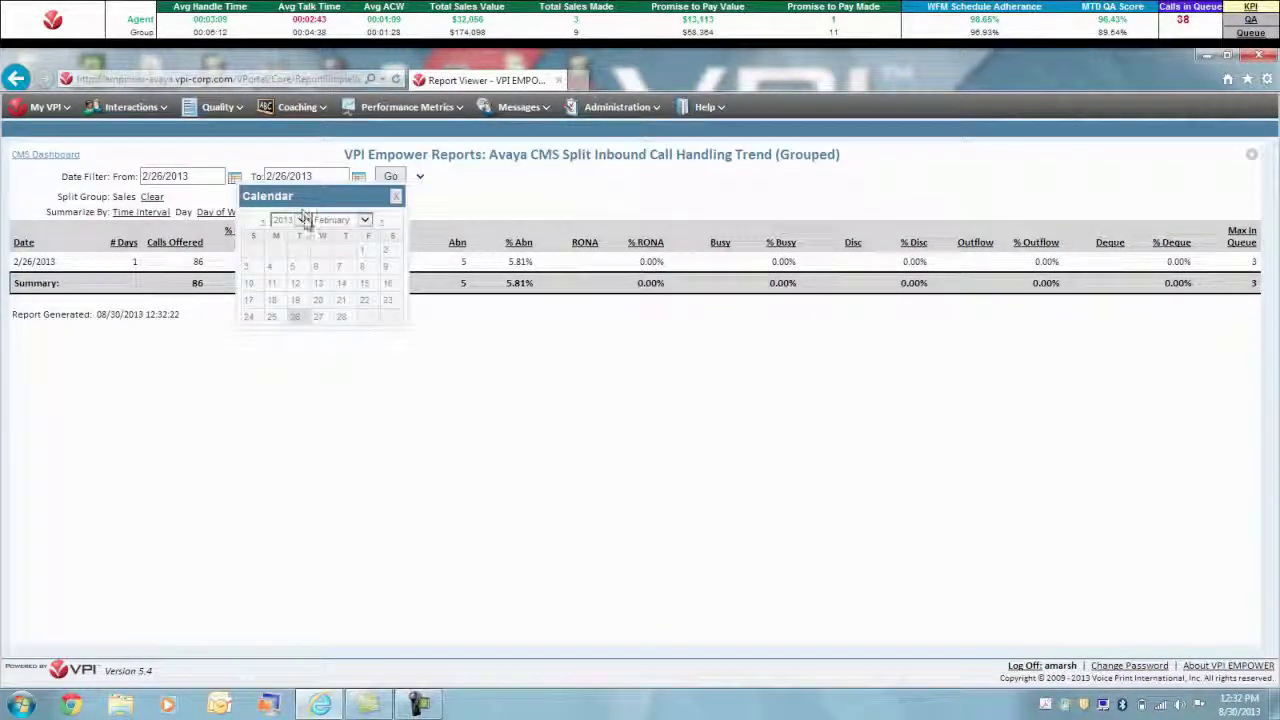
left_click(303, 218)
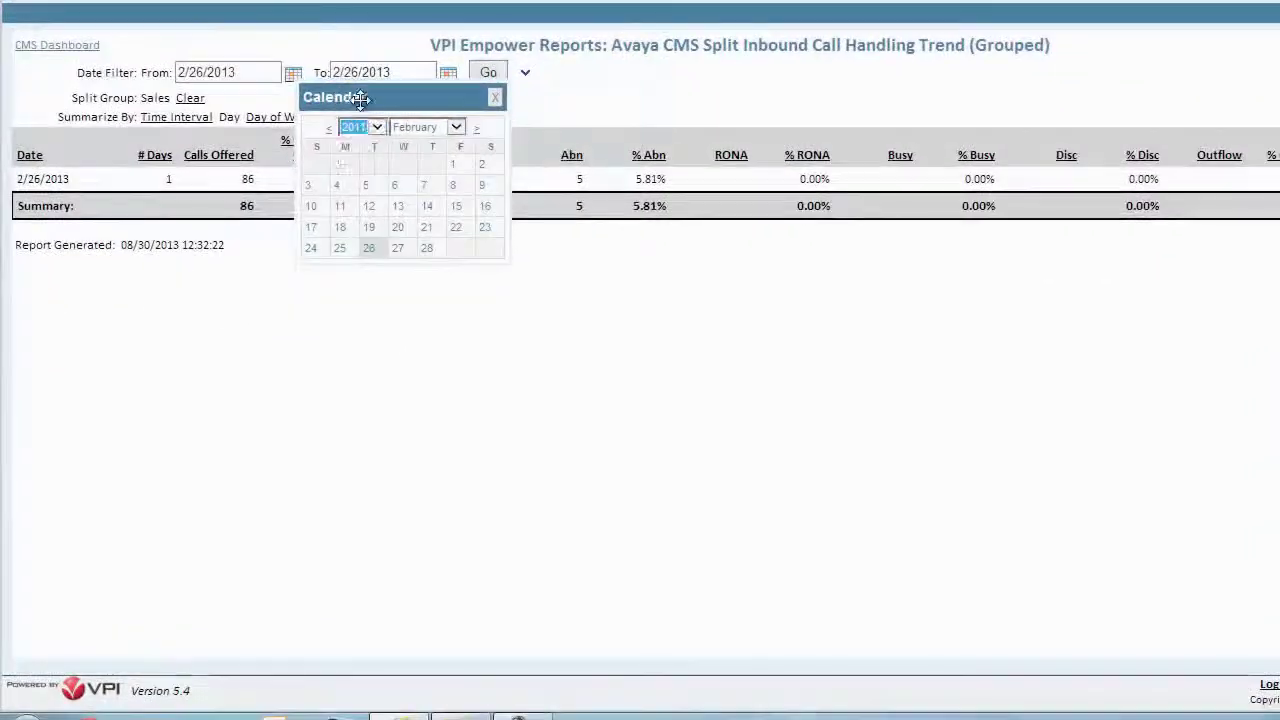
key("Up")
key("Up")
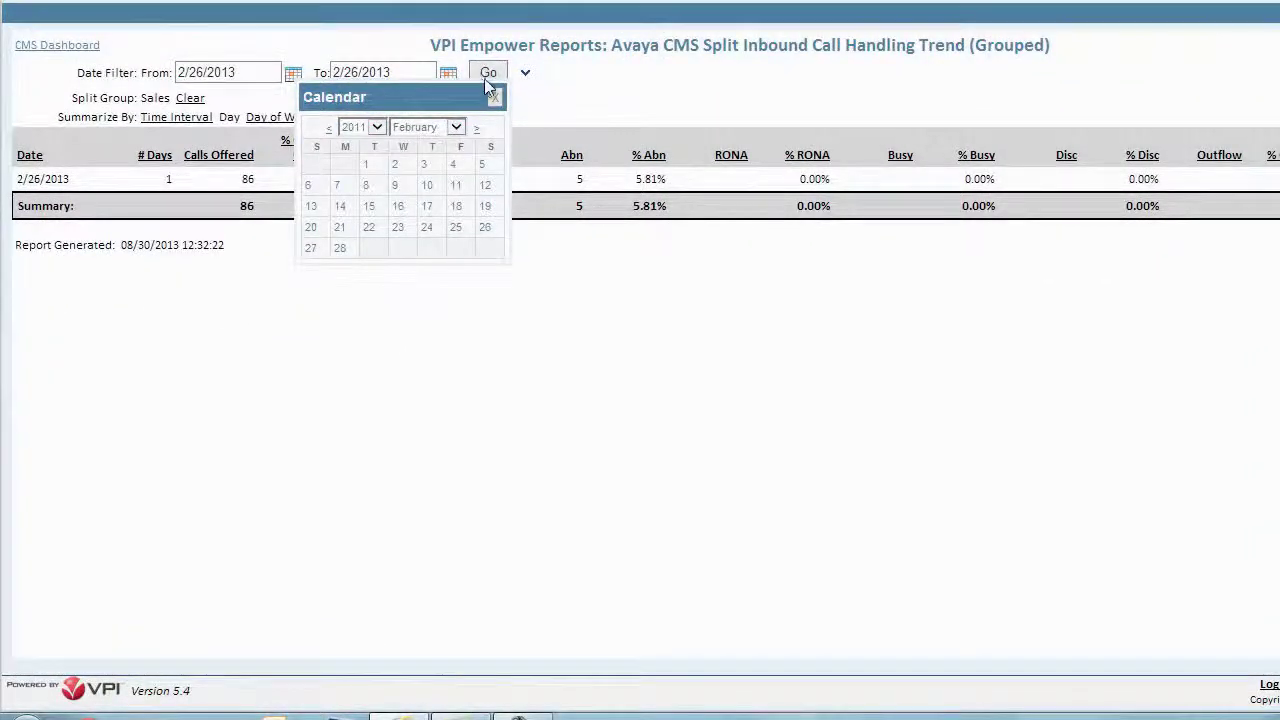
left_click(488, 74)
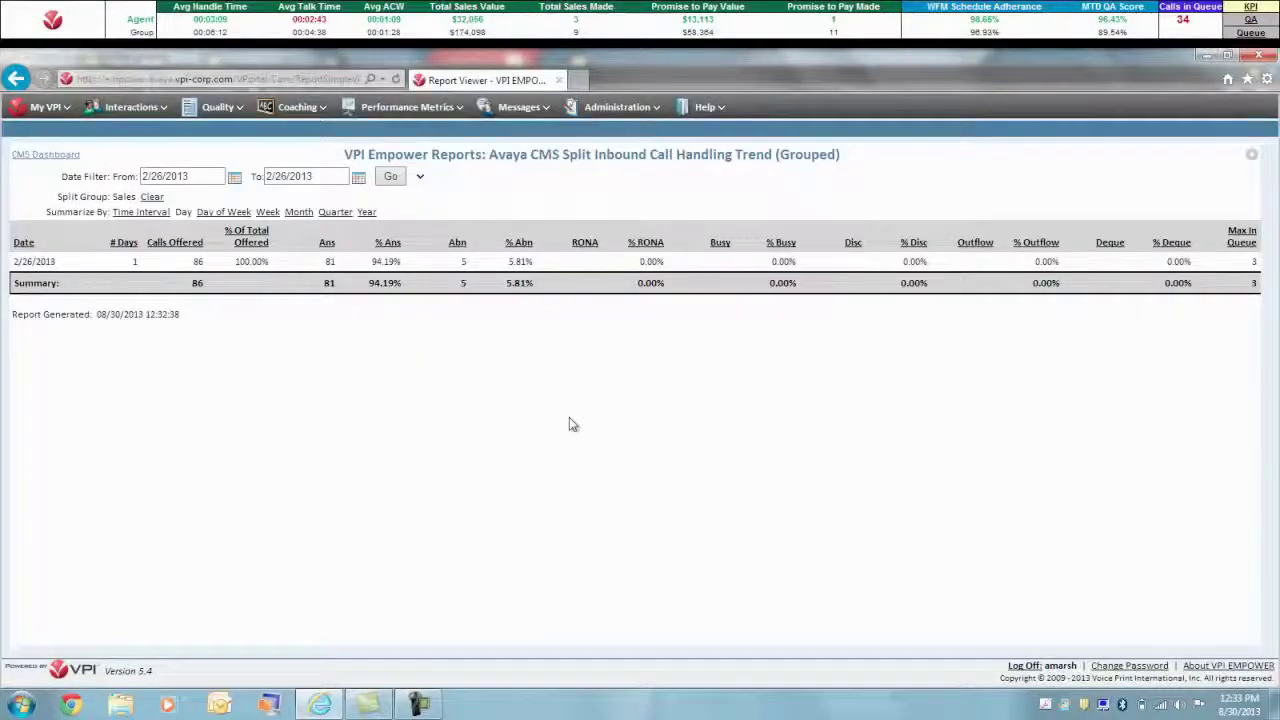
Open Users & Groups administration, select a user, and show their Group Membership tab
left_click(630, 116)
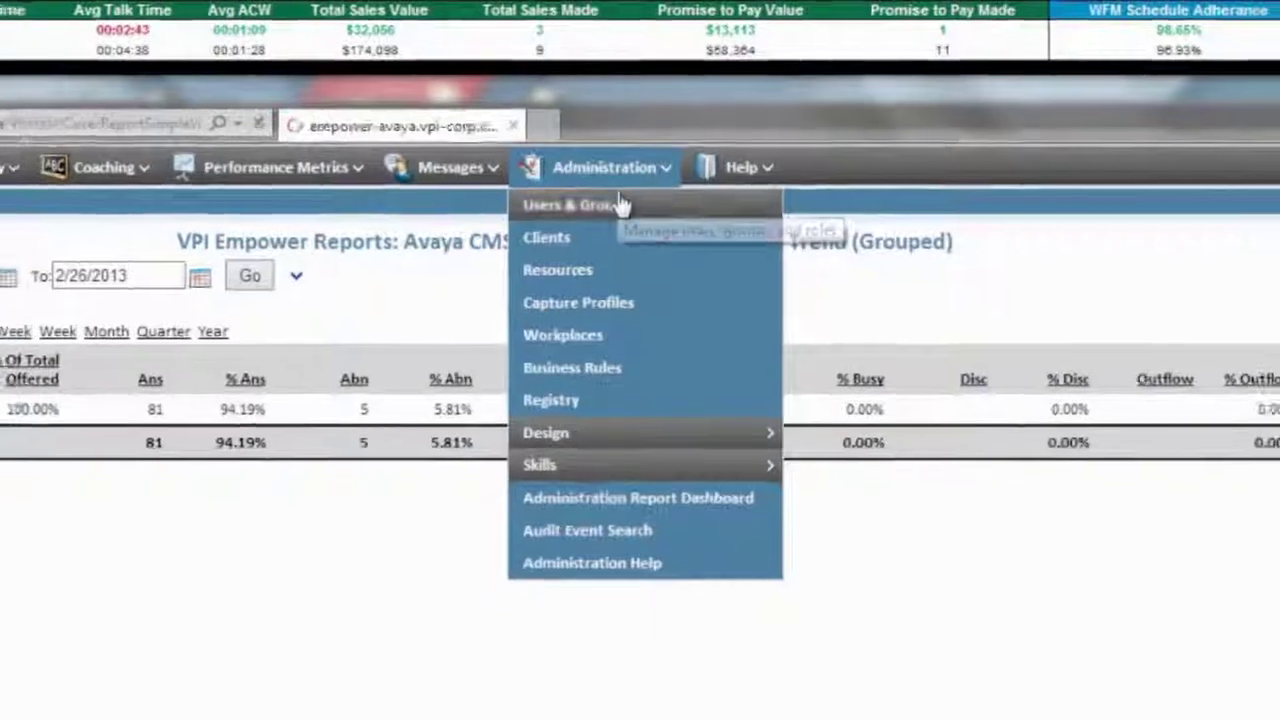
left_click(627, 138)
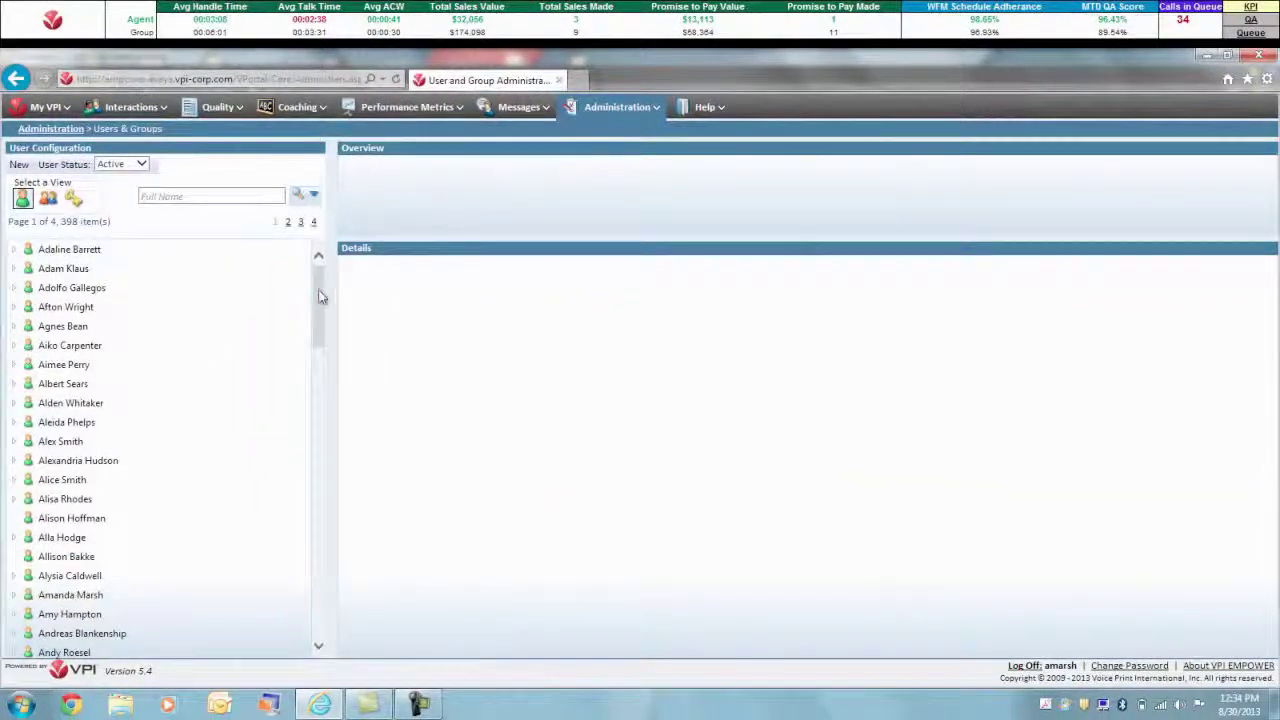
left_click_drag(320, 296, 315, 352)
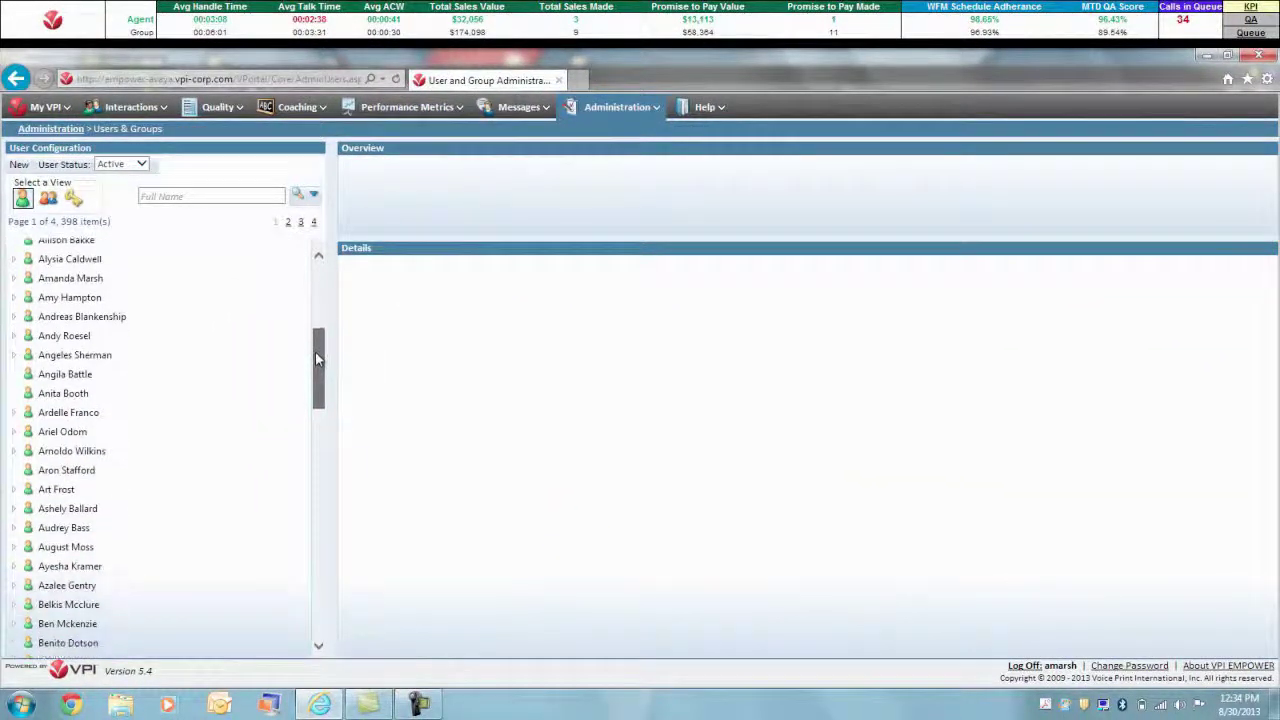
left_click(100, 251)
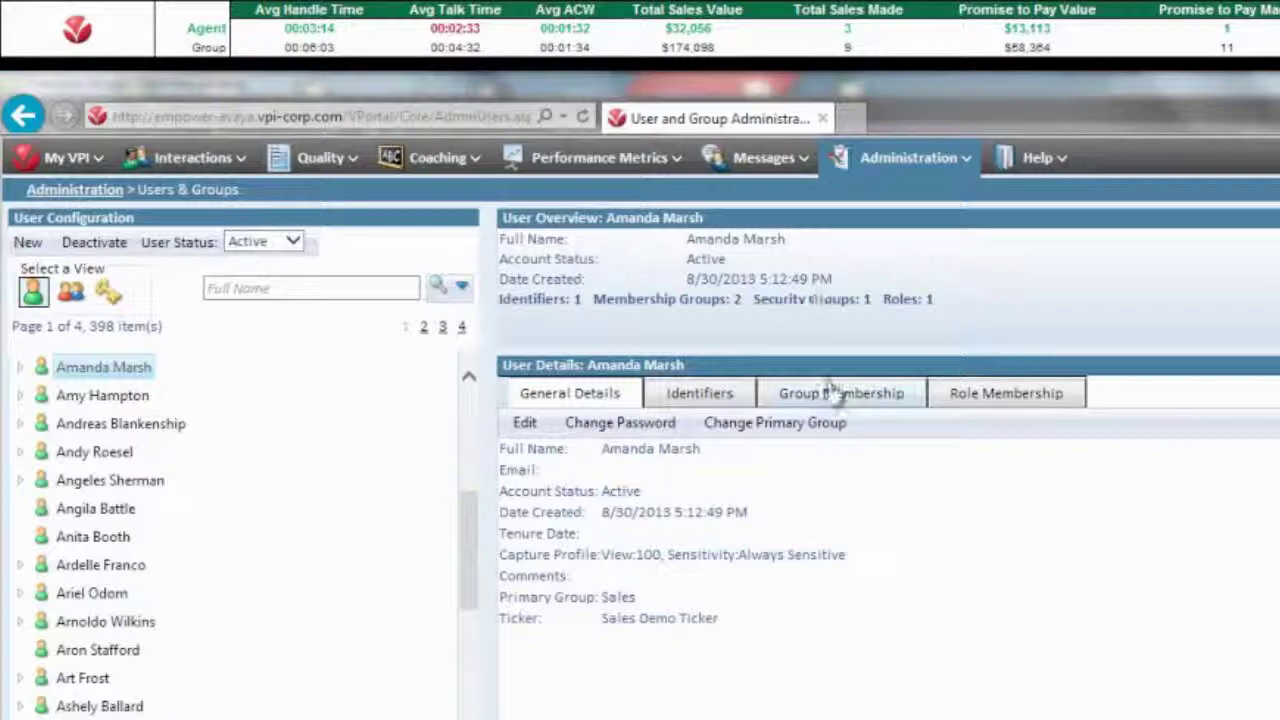
left_click(750, 354)
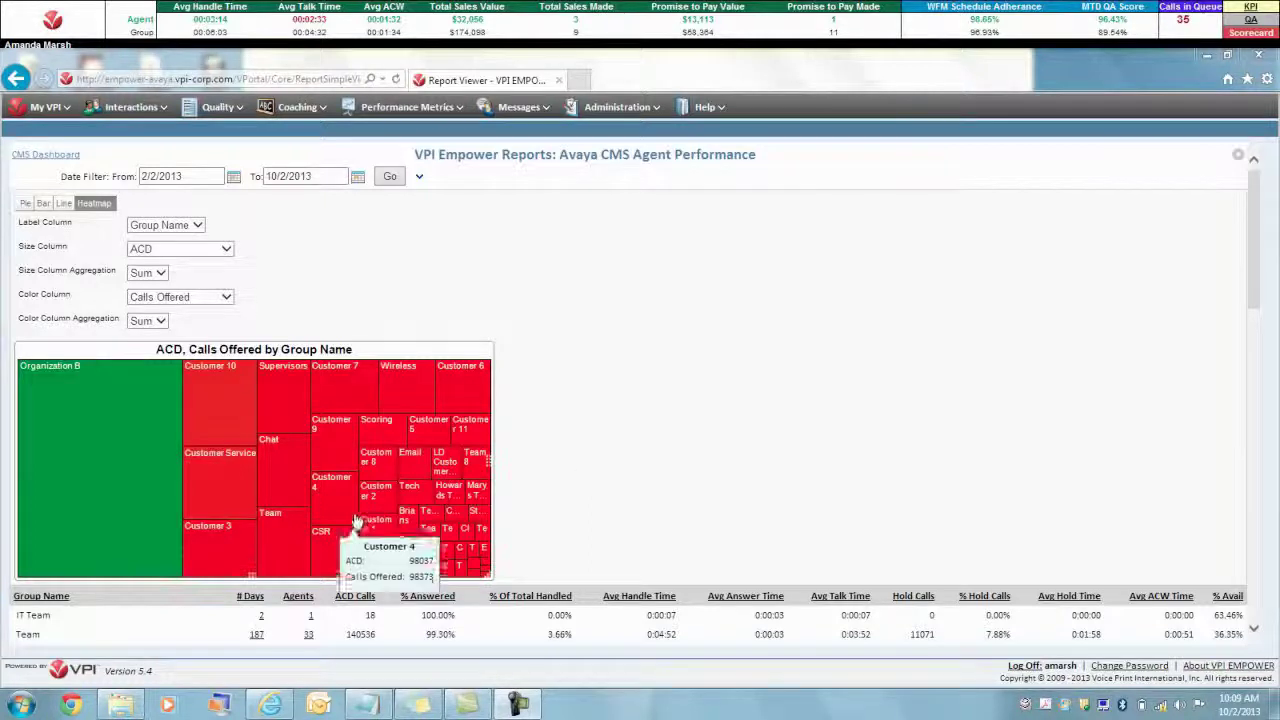
Drill from the Team heatmap tile into one agent's day-by-day ACD and Calls Offered trend
left_click(287, 535)
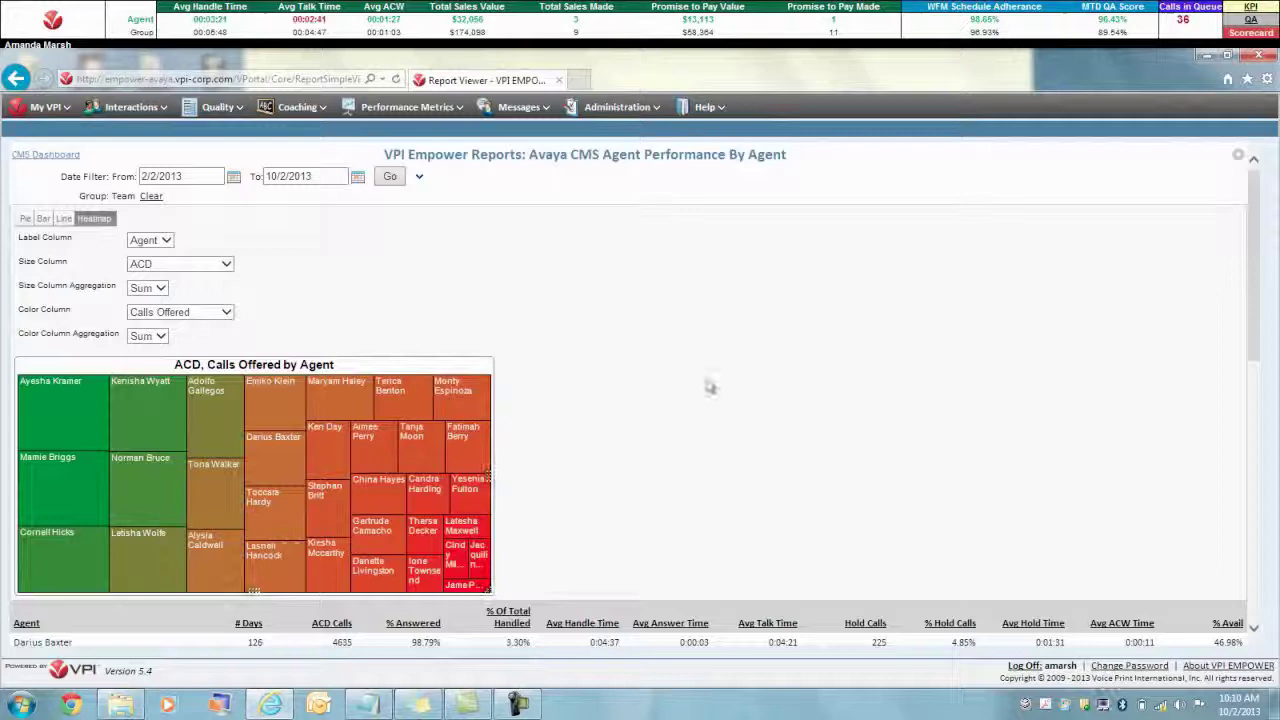
left_click_drag(1253, 335, 1256, 386)
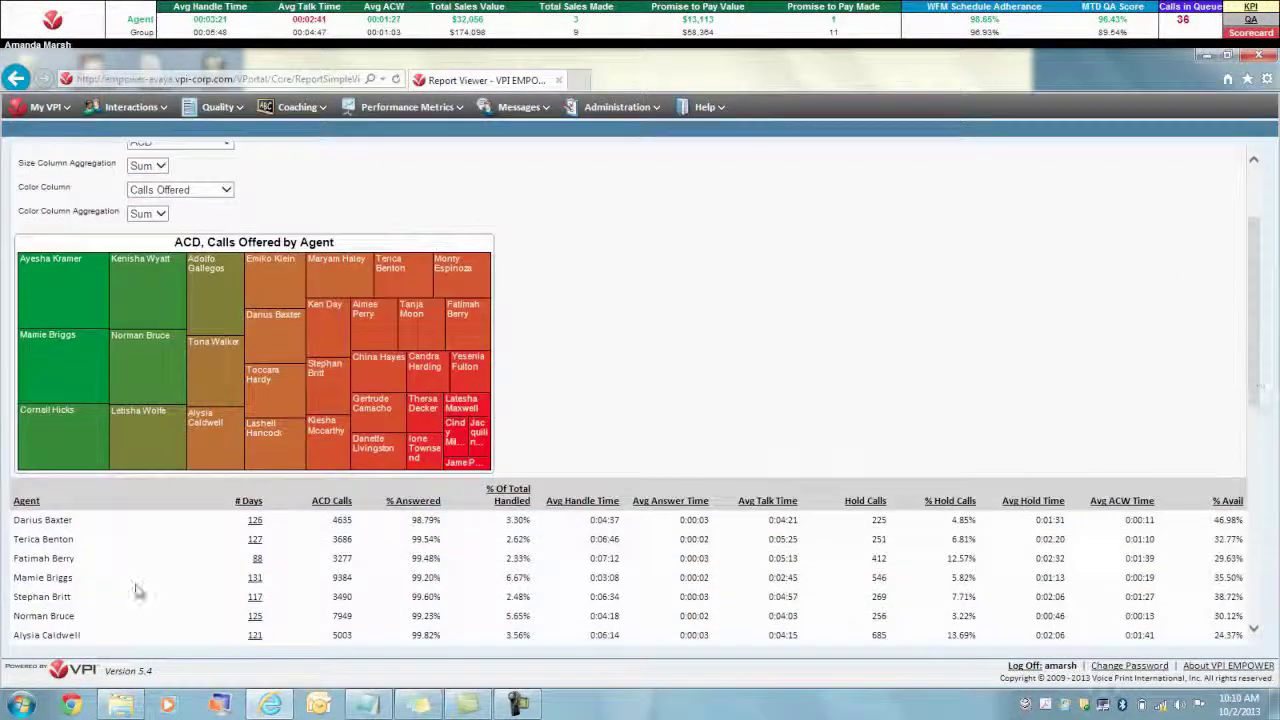
left_click(255, 520)
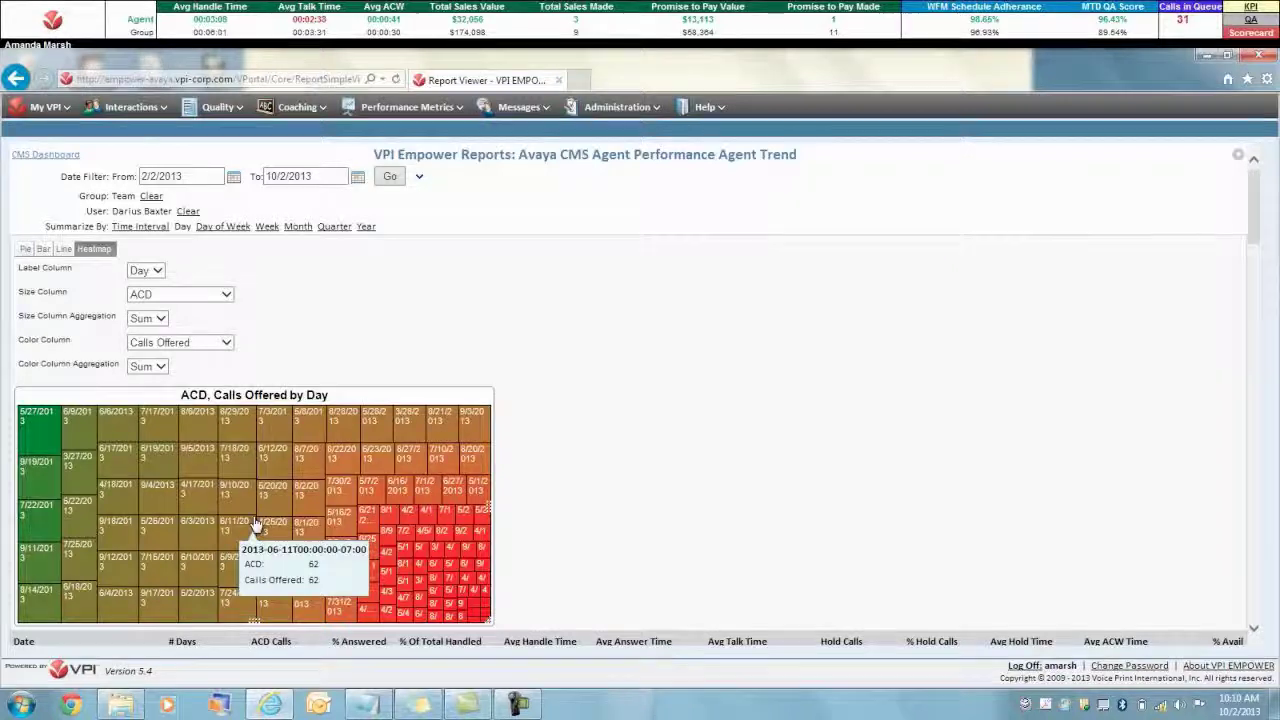
Export the Agent Trend report as a PDF from Report Options
left_click(1238, 155)
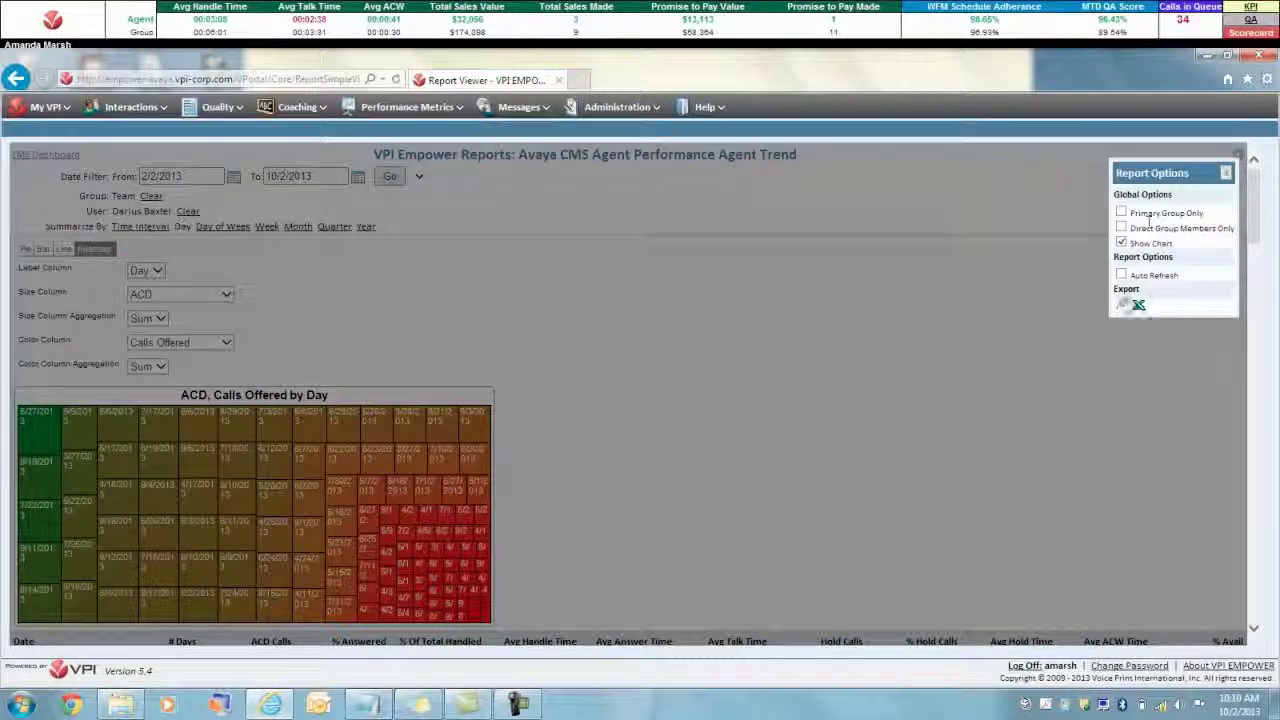
left_click(1121, 304)
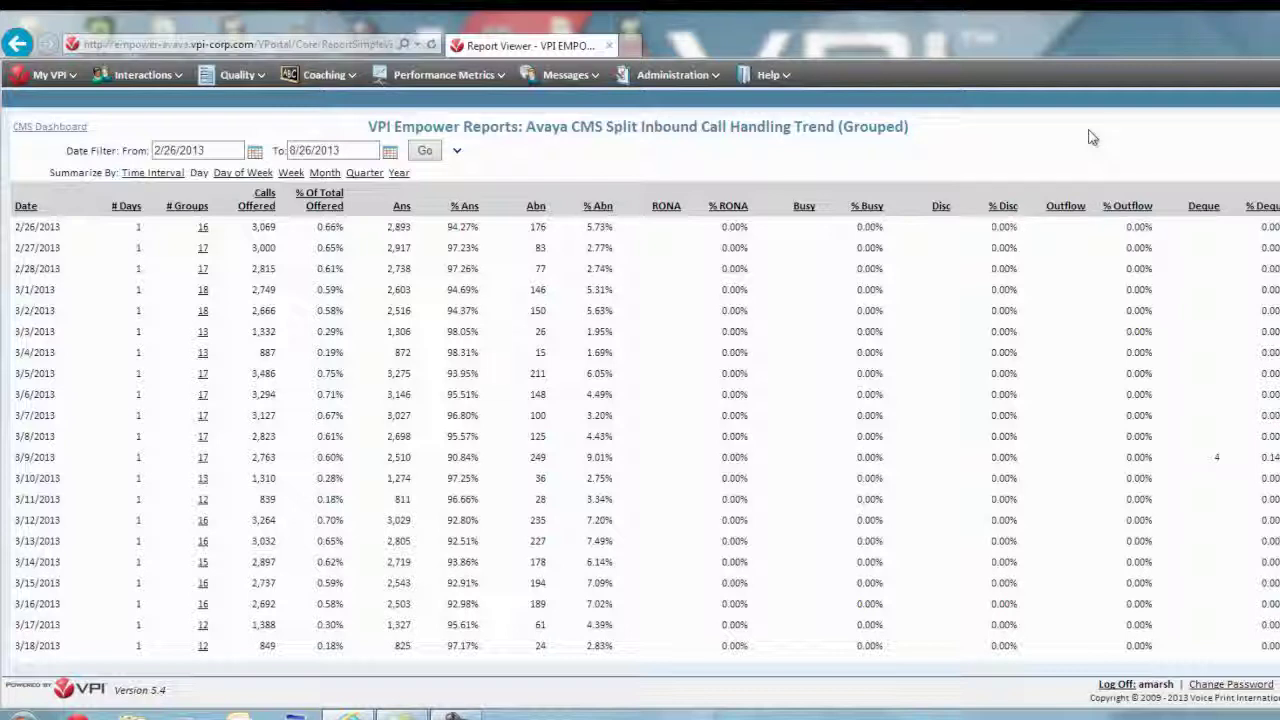
Sort the trend rows by % Ans and switch the chart to bar, then heatmap
left_click(466, 206)
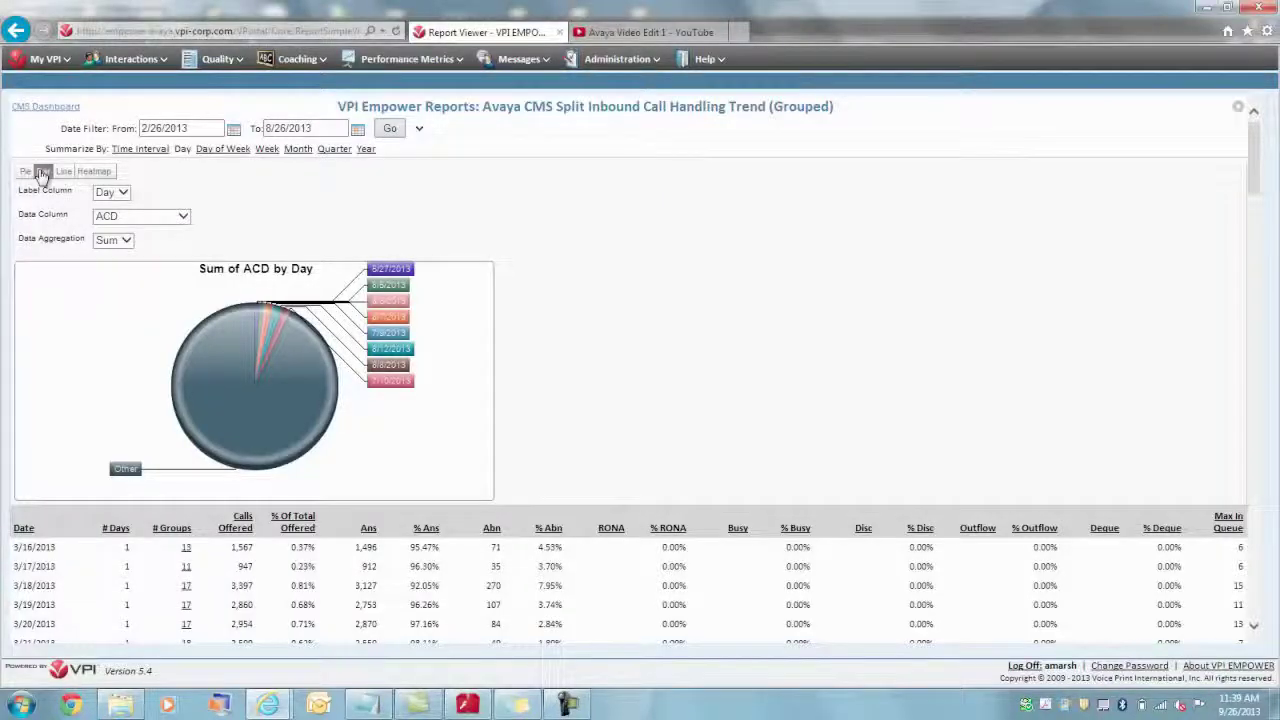
left_click(62, 173)
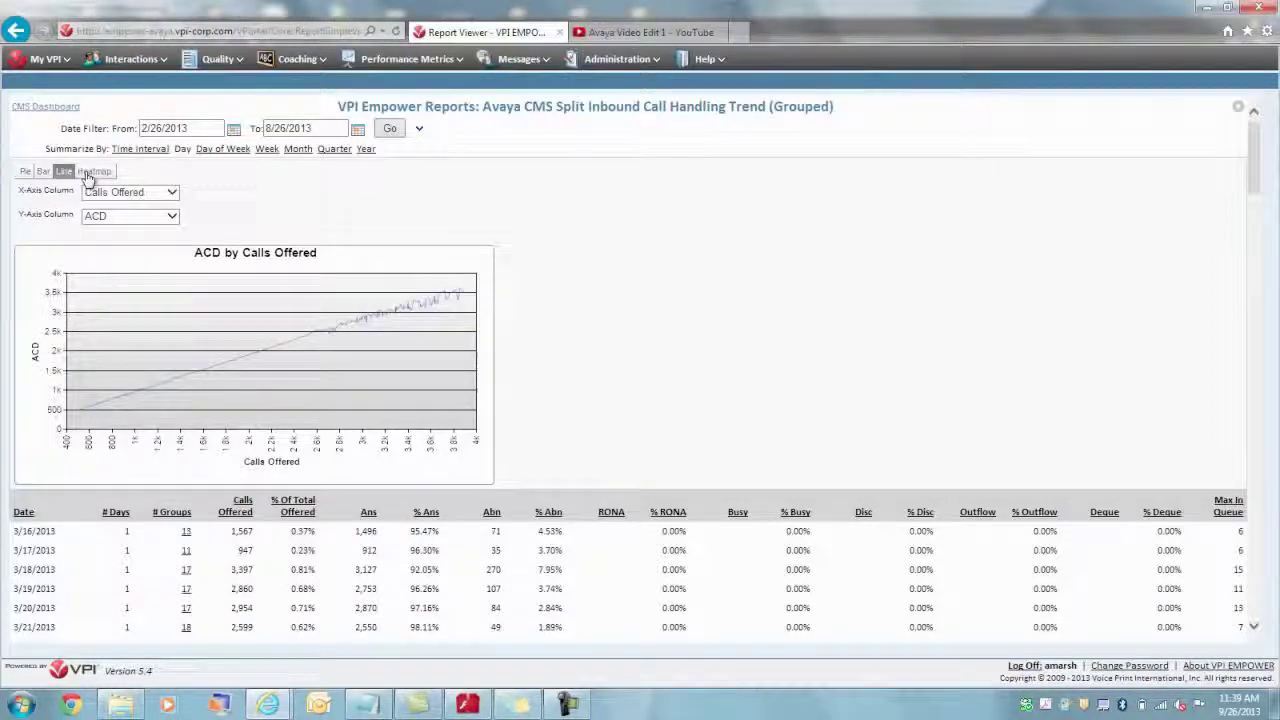
left_click(90, 173)
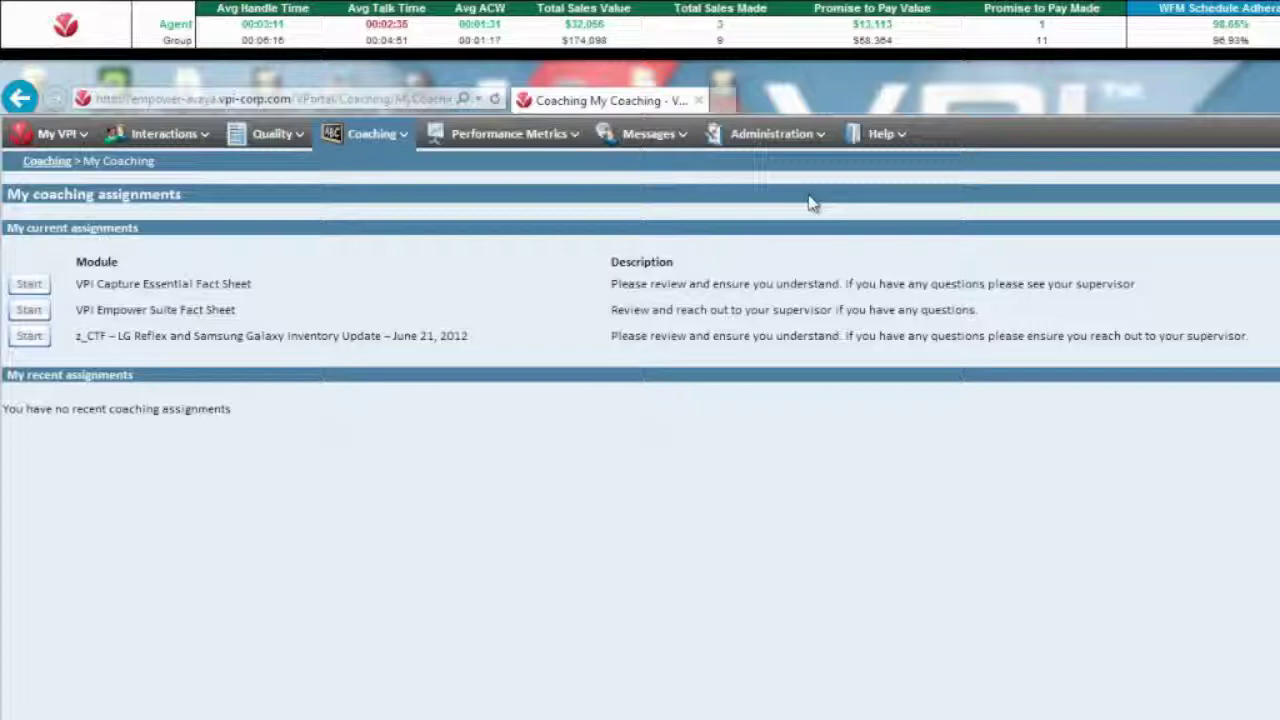
Return to the My VPI dashboard and reach Audit Event Search, showing 180,629 events by user
left_click(48, 133)
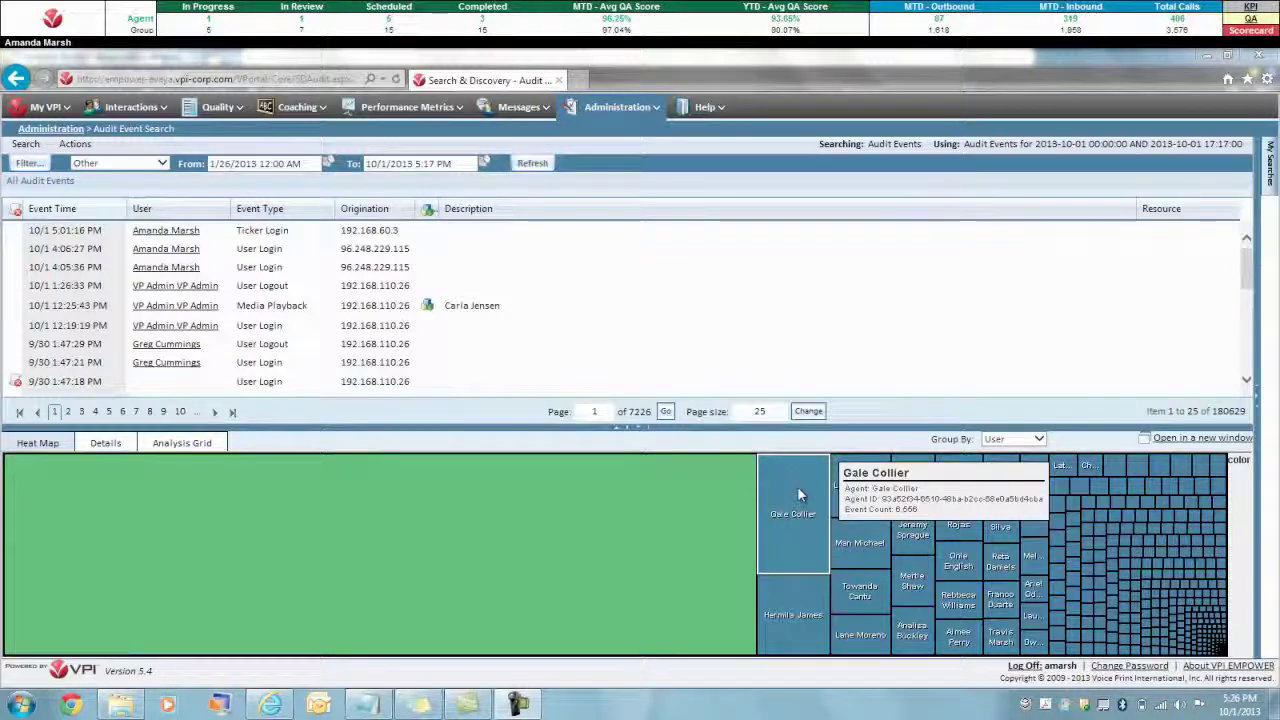
Drill the audit heat map into one user's User Login events, 267 entries grouped by Result
left_click(797, 486)
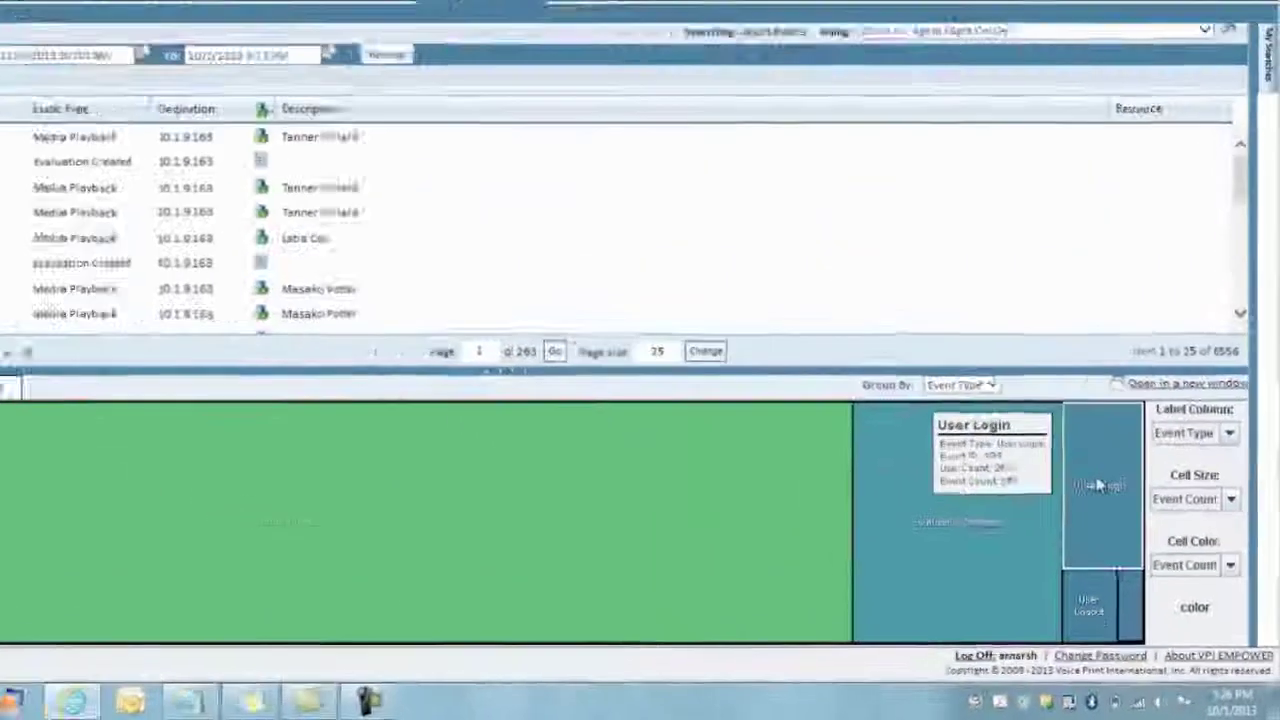
left_click(1022, 400)
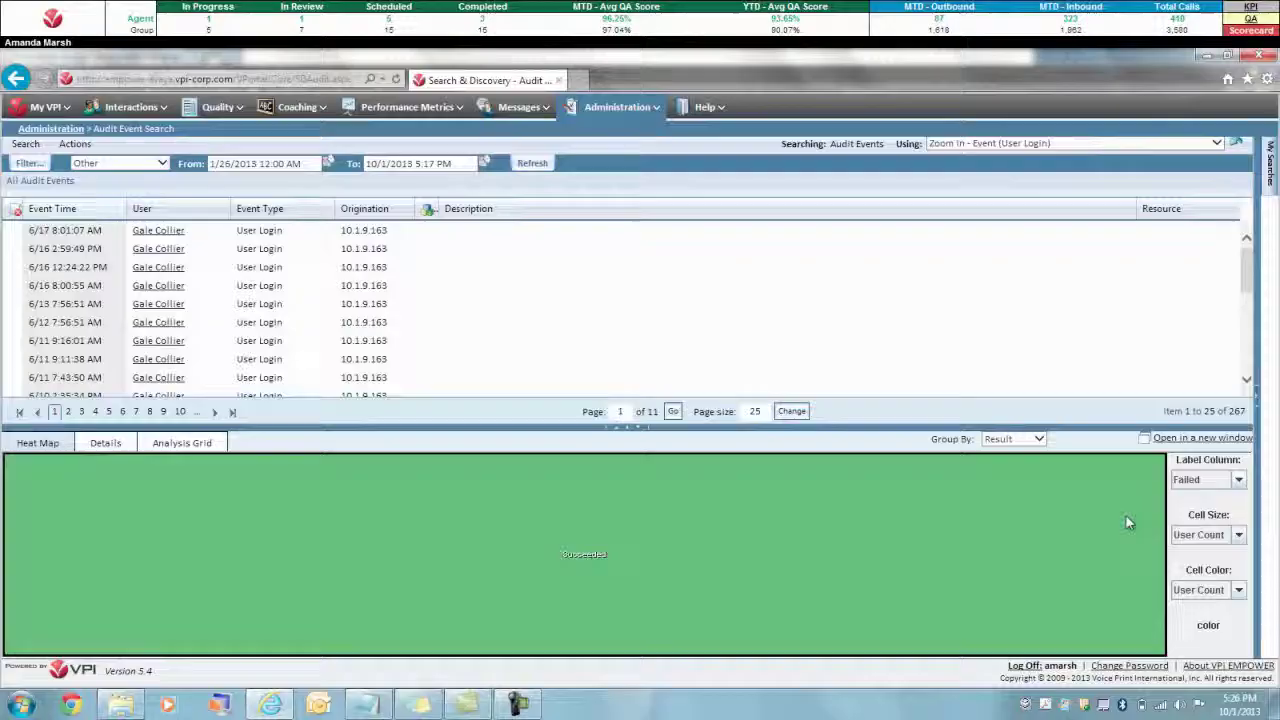